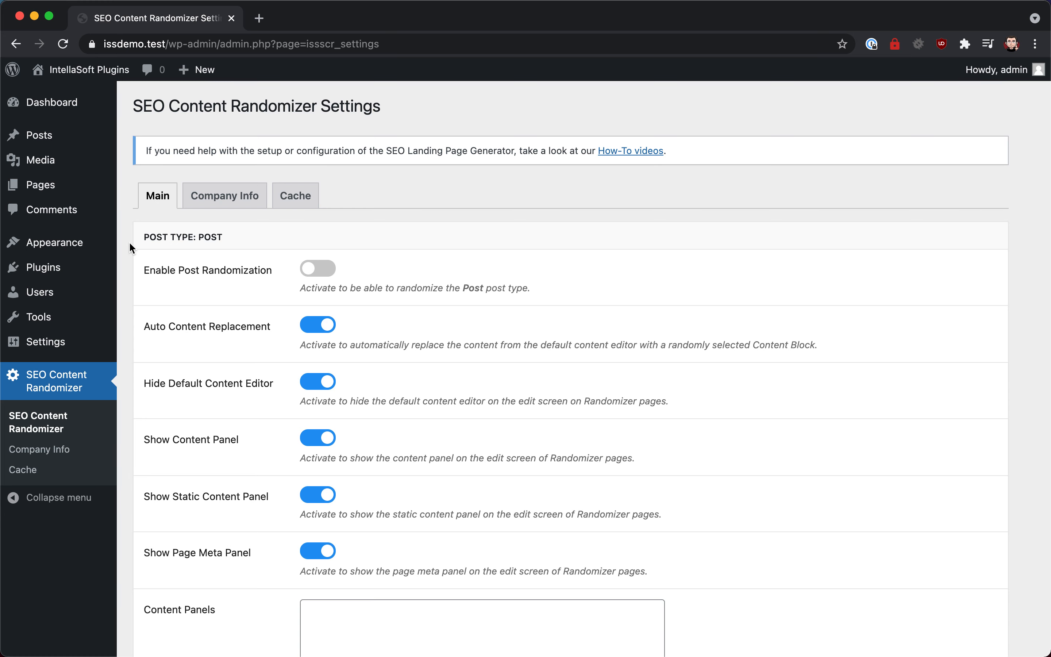
Define two custom content panels, P1 and P2, for the Page post type
scroll(130, 244, down, 15)
scroll(129, 241, down, 11)
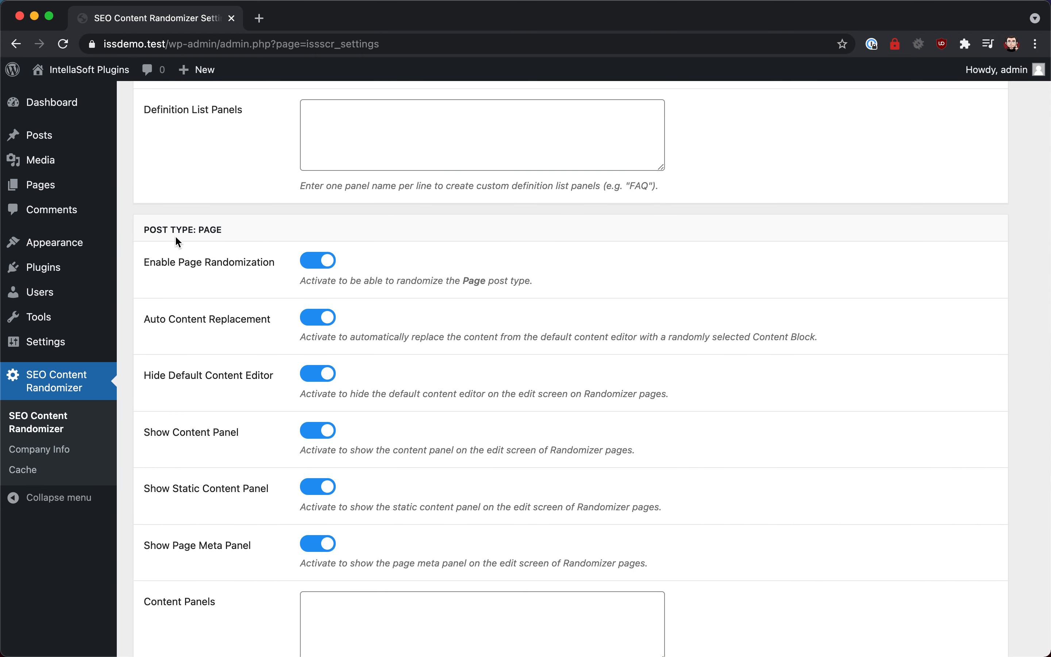
scroll(172, 280, down, 3)
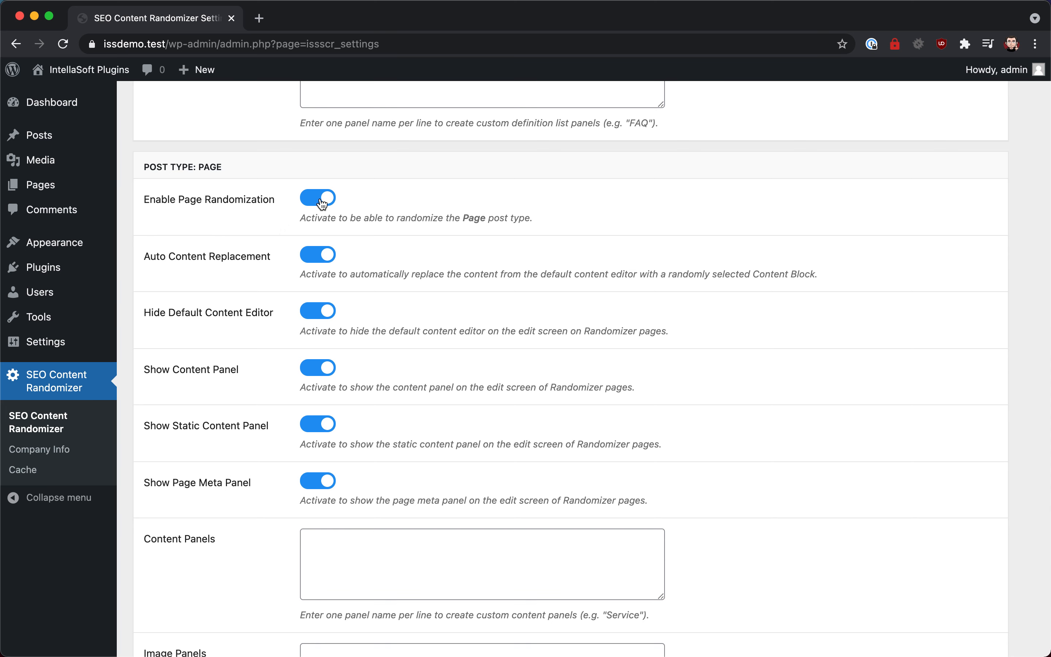
scroll(155, 327, down, 10)
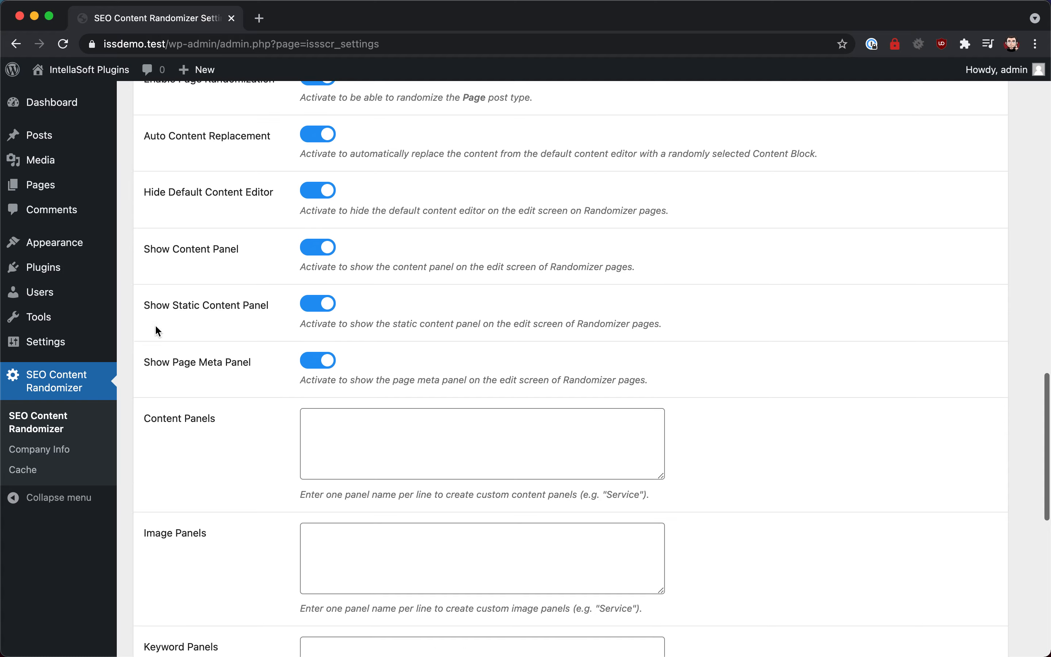
scroll(156, 329, up, 3)
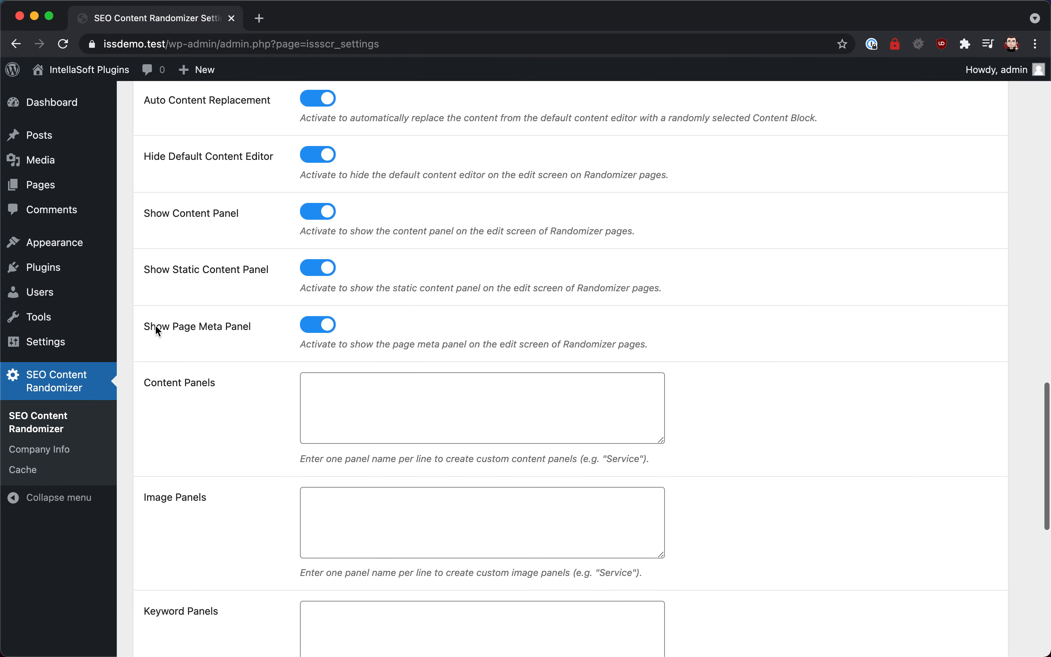
click(352, 410)
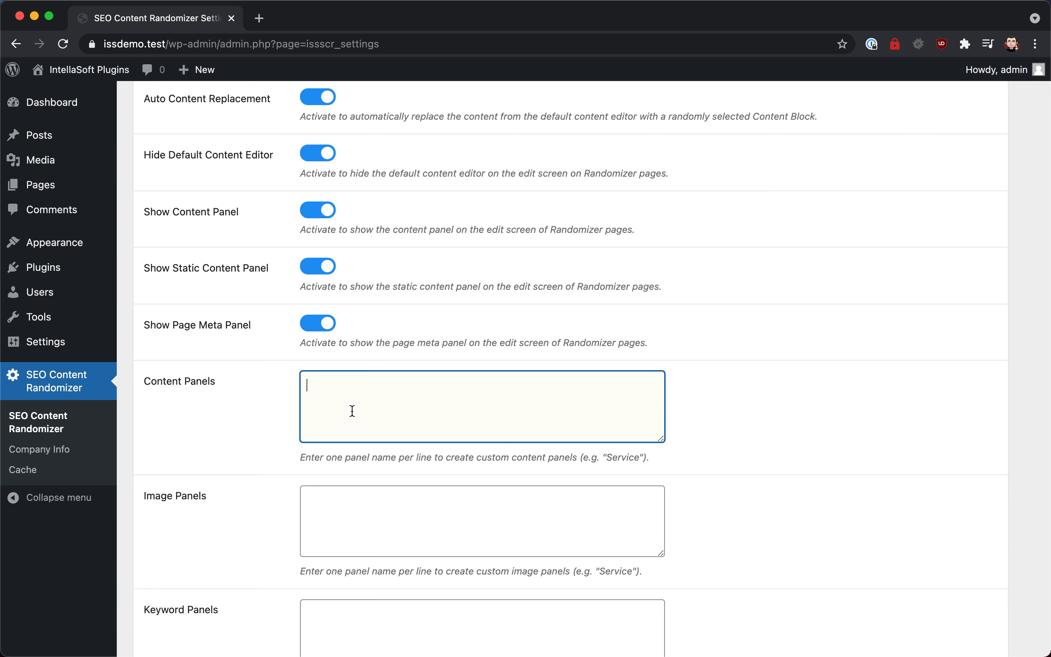
scroll(352, 410, down, 1)
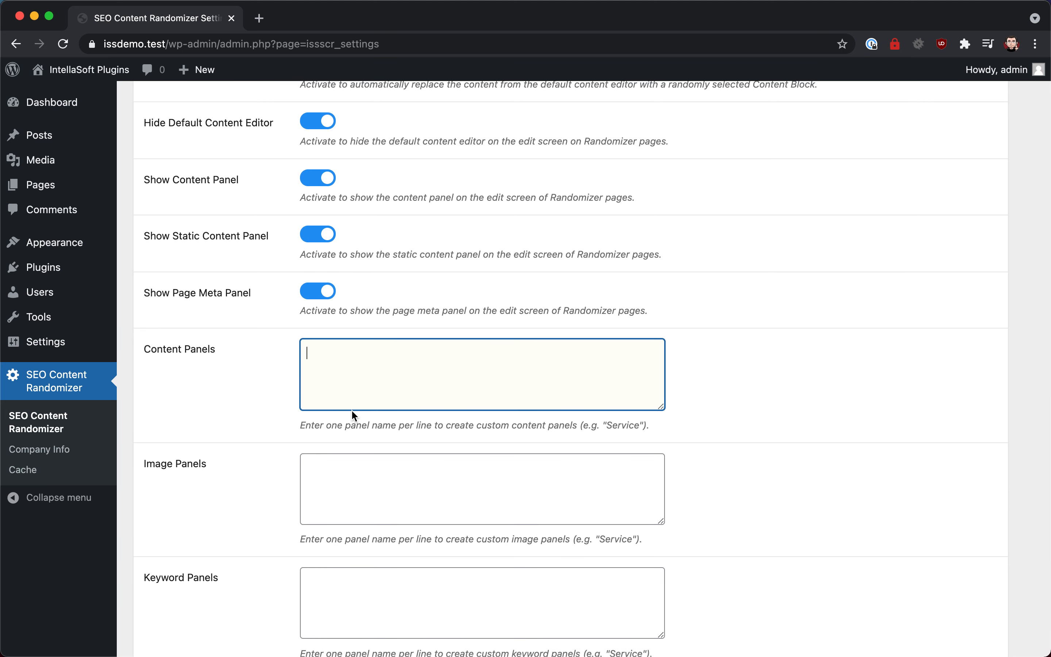
text(P2)
Add a custom image panel named General for the Page post type and save the settings
click(371, 498)
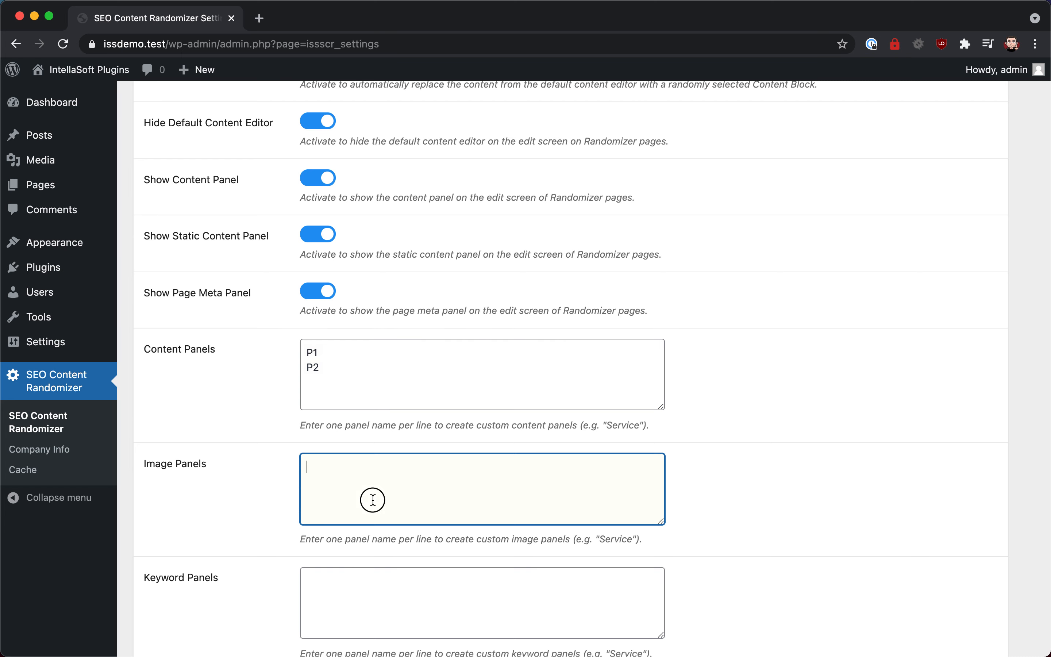
scroll(372, 500, down, 3)
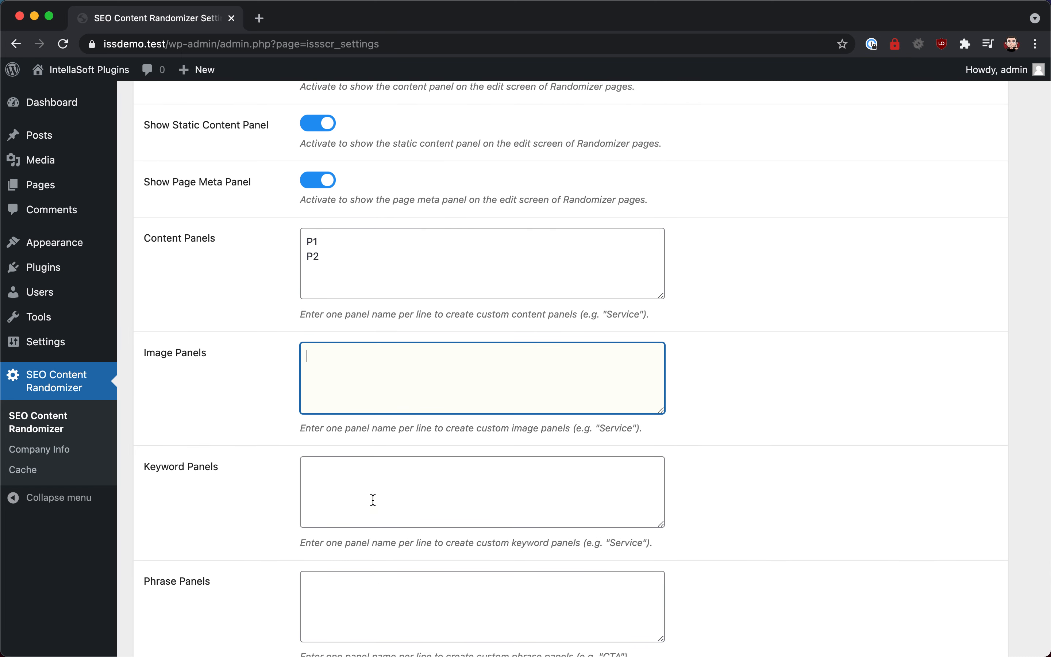
text(General)
scroll(361, 360, down, 3)
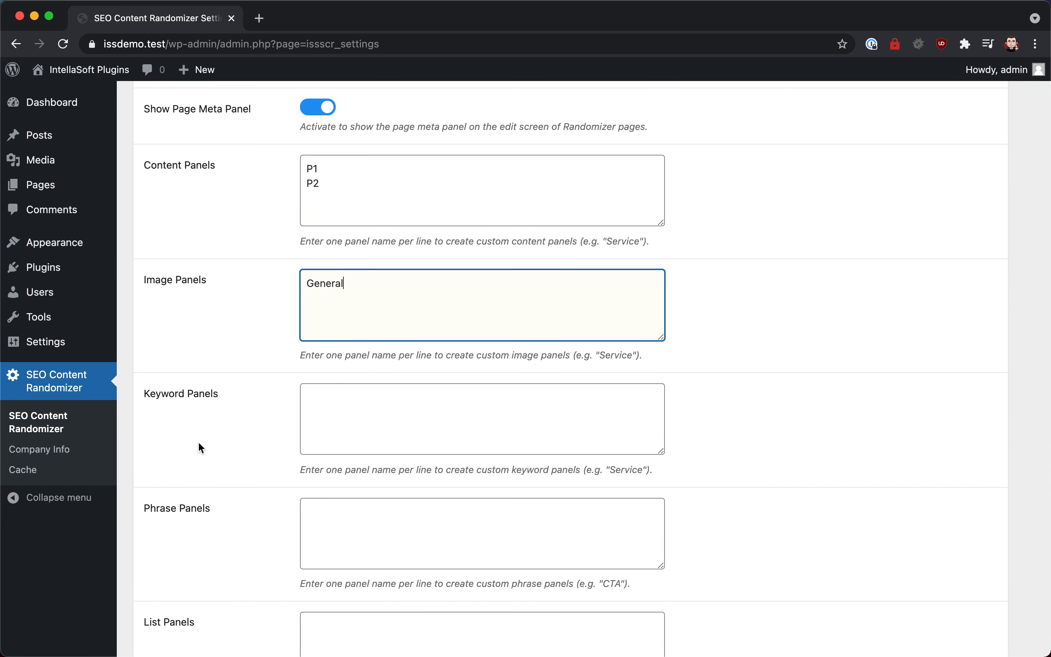
scroll(198, 443, down, 3)
scroll(194, 452, down, 3)
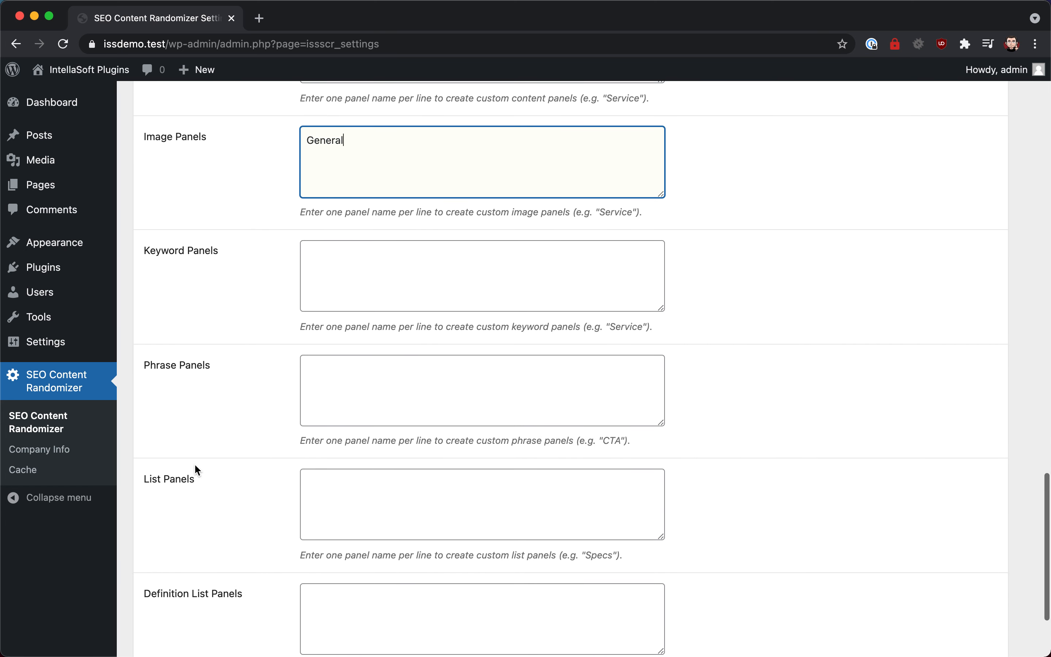
scroll(194, 463, down, 6)
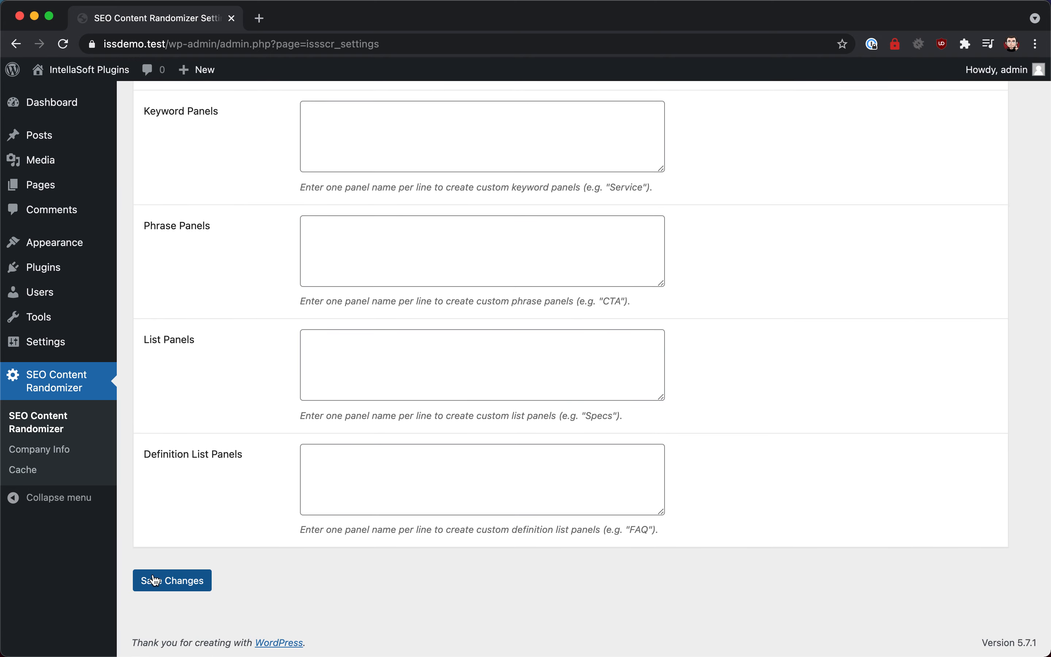
click(155, 581)
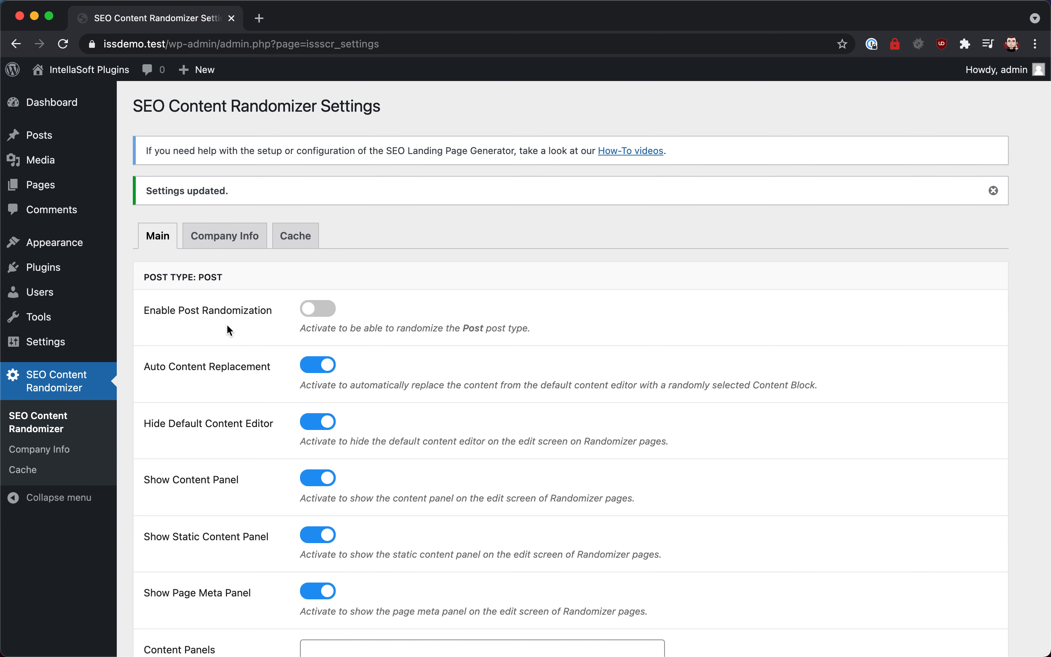
Open Sample Page for editing, activate Randomizer Page, and update the page
click(91, 189)
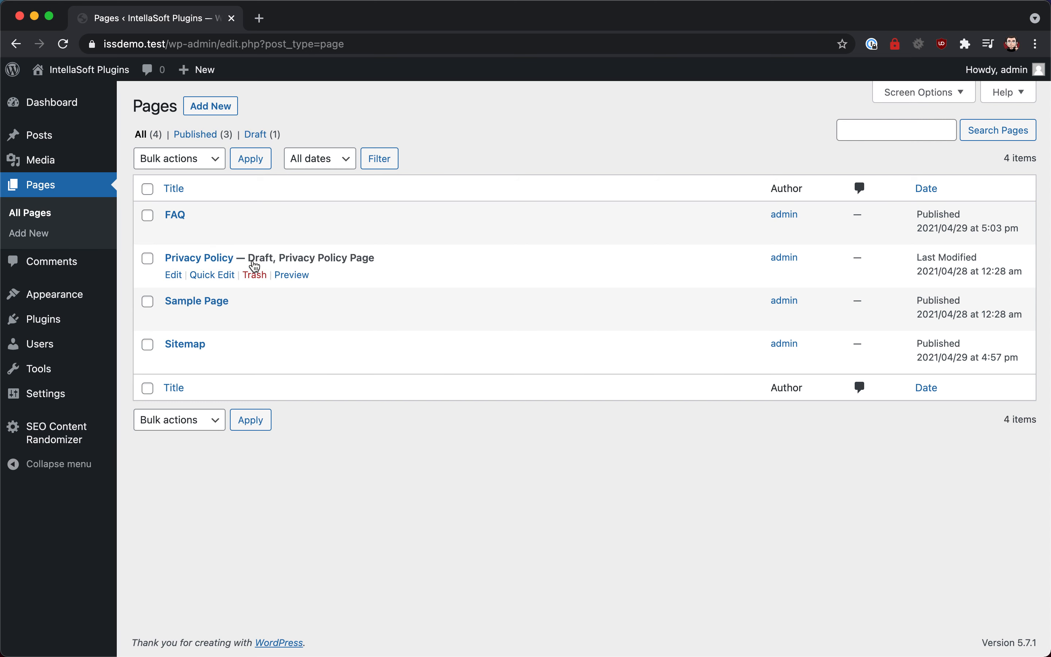
click(212, 304)
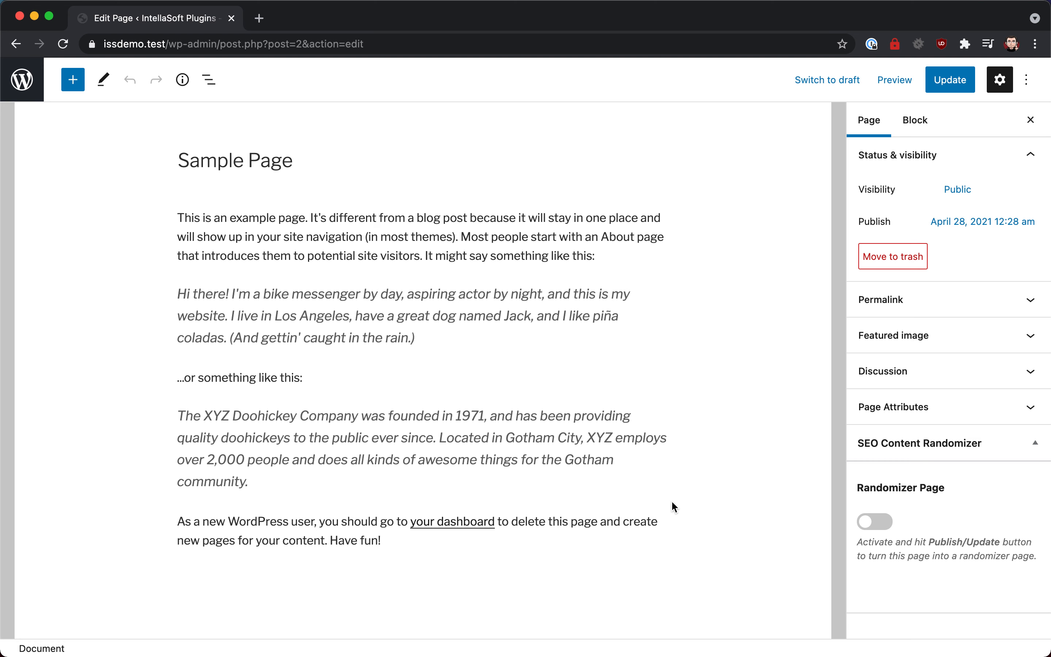
click(876, 523)
click(957, 83)
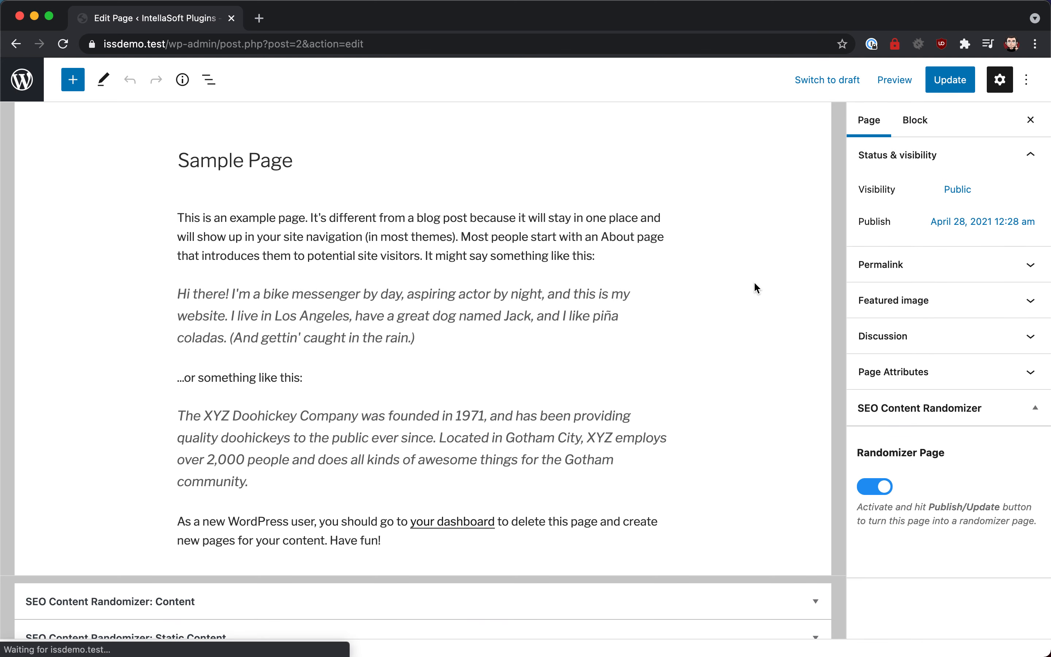
Expand the SEO Content Randomizer: Content panel and open Content Block 1's editor
scroll(754, 289, down, 5)
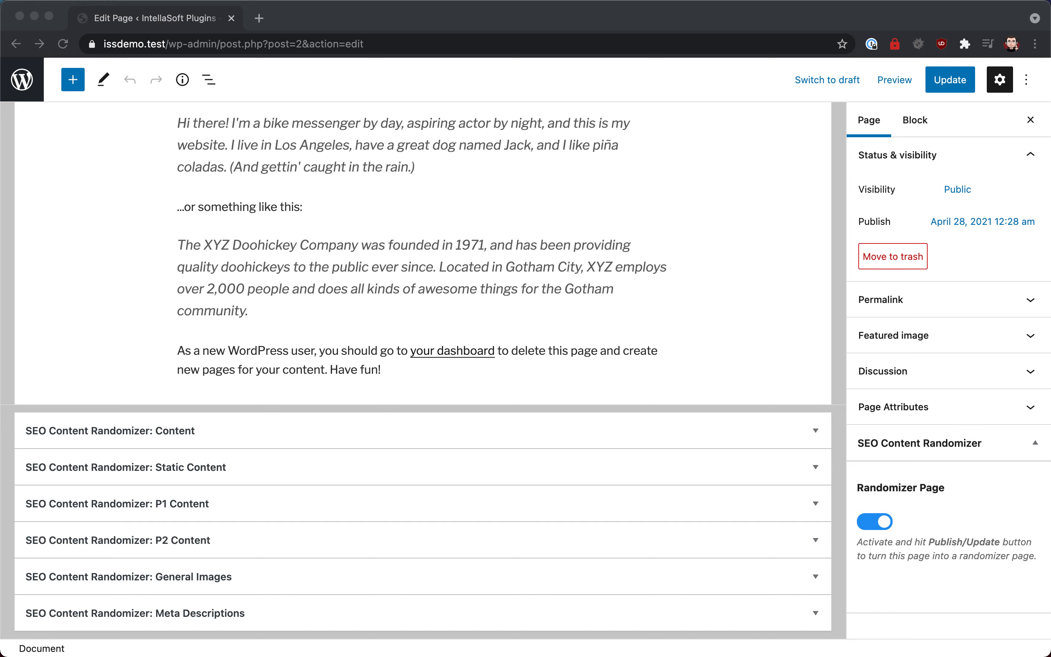
drag(89, 654, 356, 143)
click(614, 80)
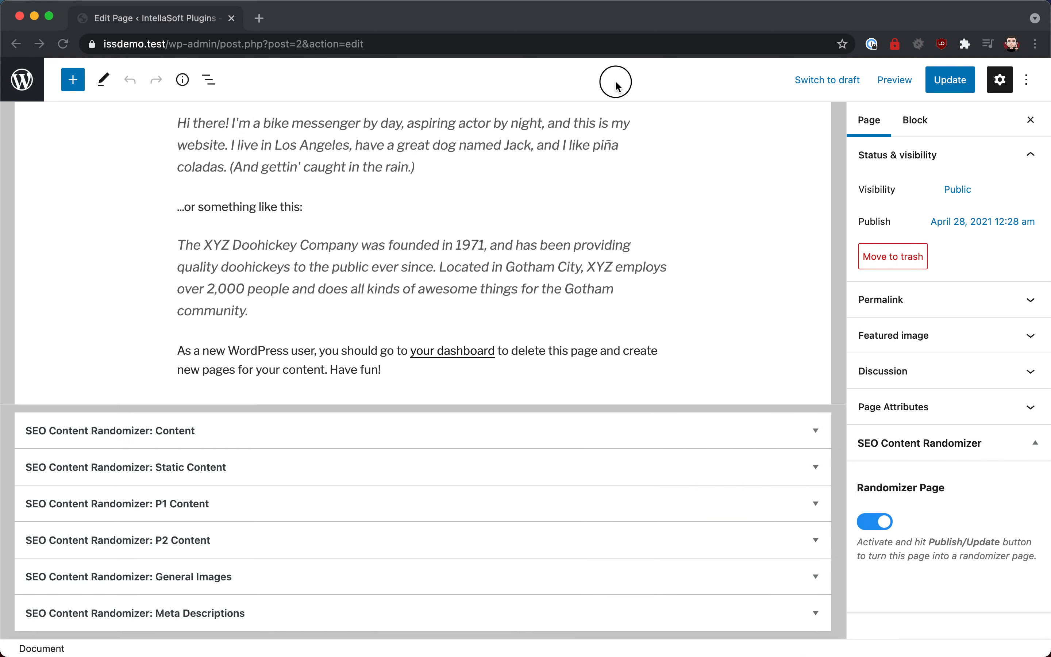
click(209, 442)
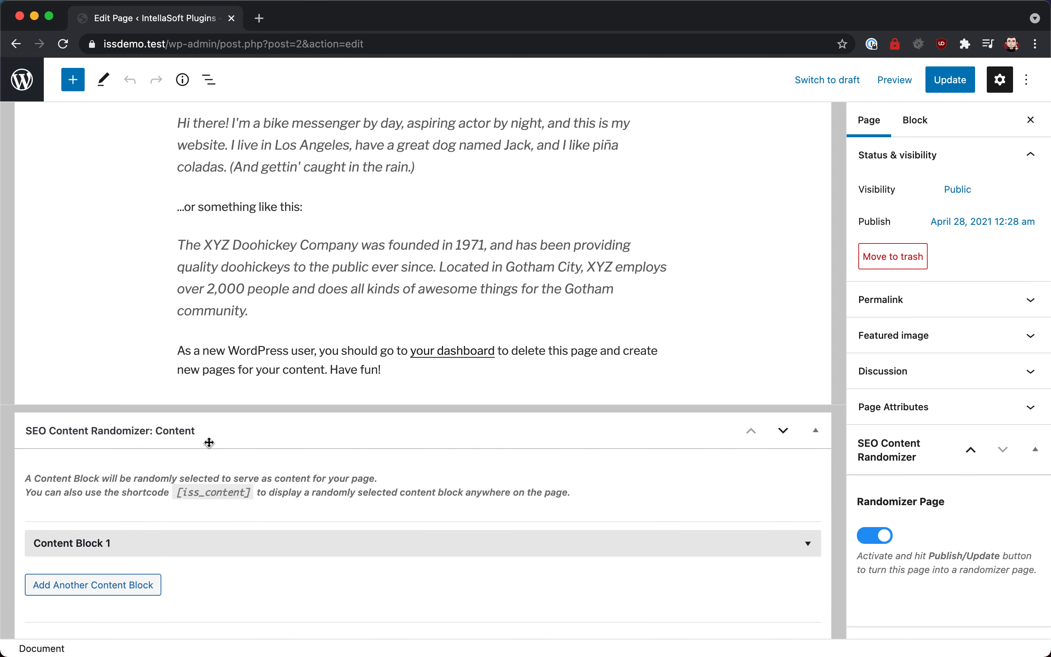
scroll(179, 540, down, 4)
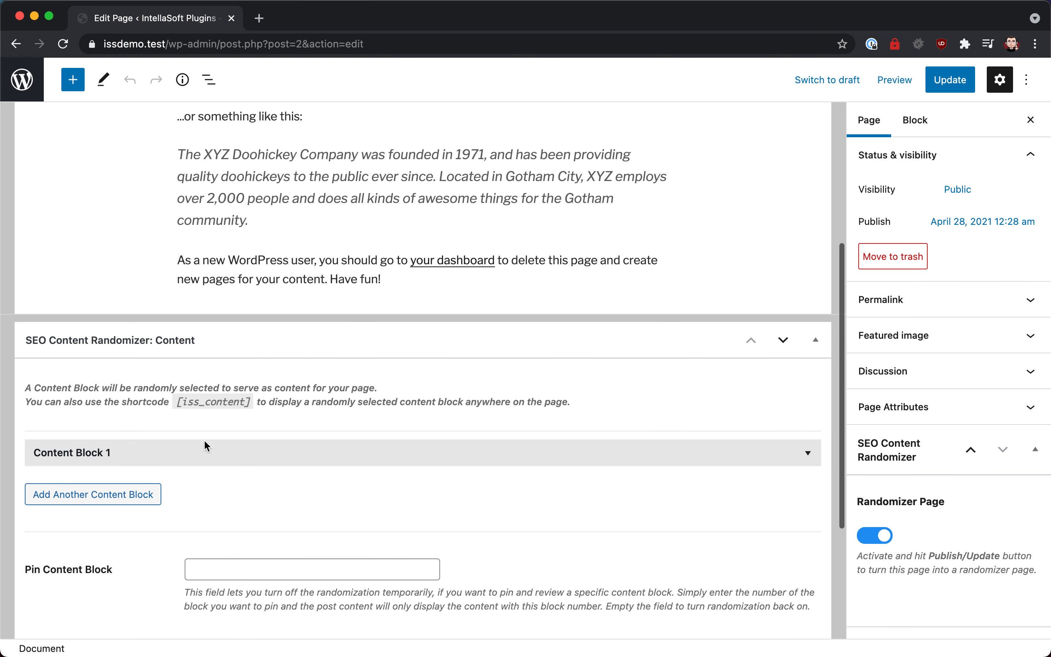
click(203, 439)
scroll(157, 519, down, 5)
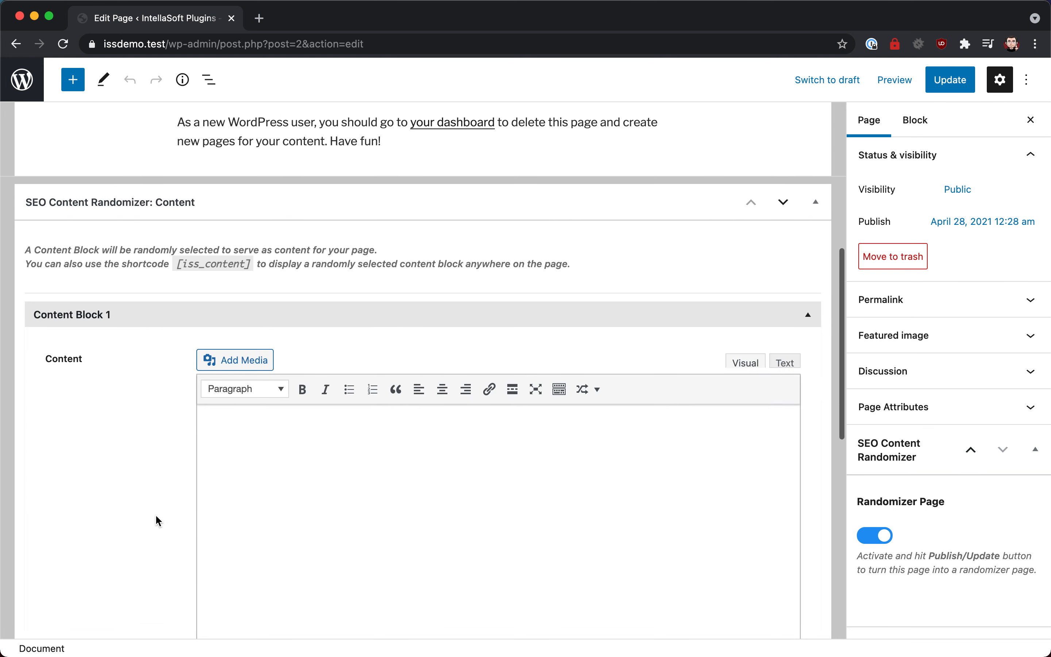
click(294, 481)
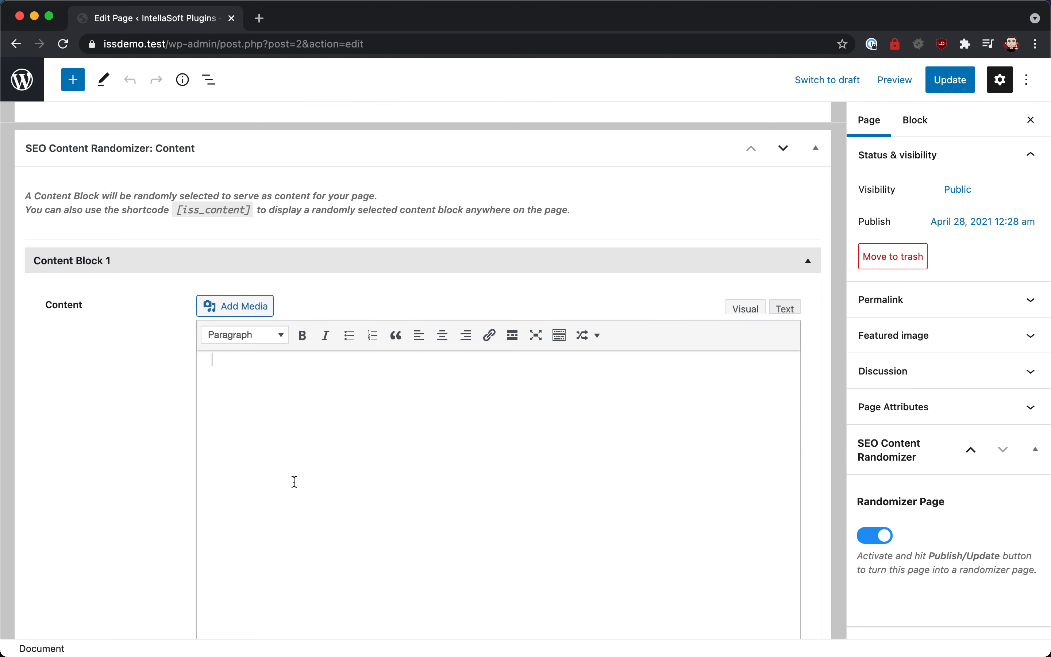
Copy the [iss_p1_content] shortcode from the P1 Content panel into Content Block 1 and collapse the P1 panel
scroll(295, 482, down, 2)
scroll(294, 481, down, 10)
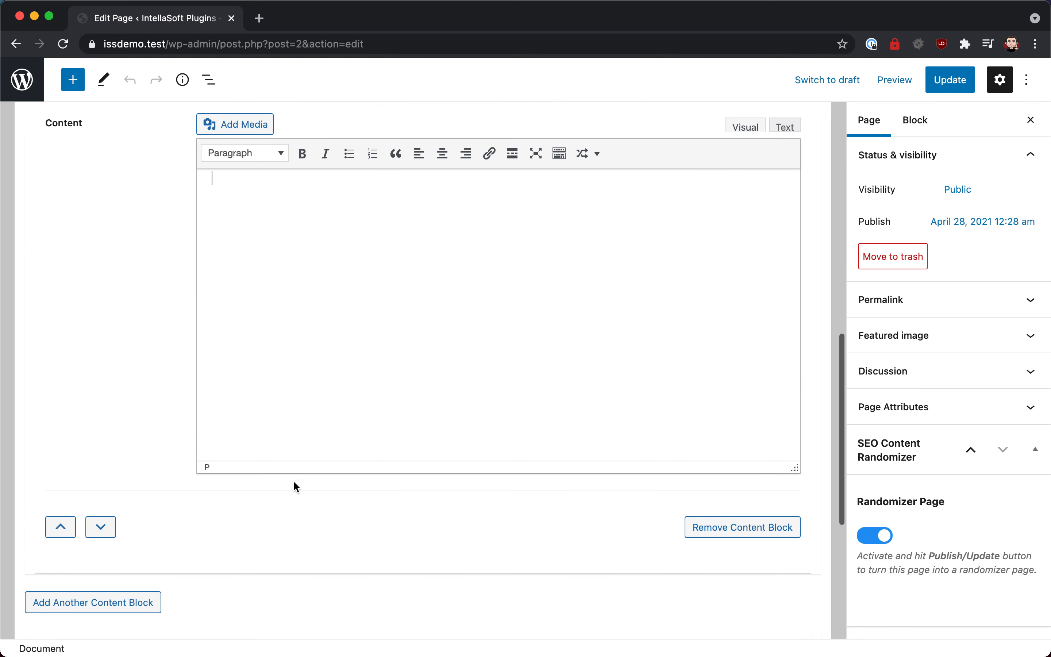
click(261, 506)
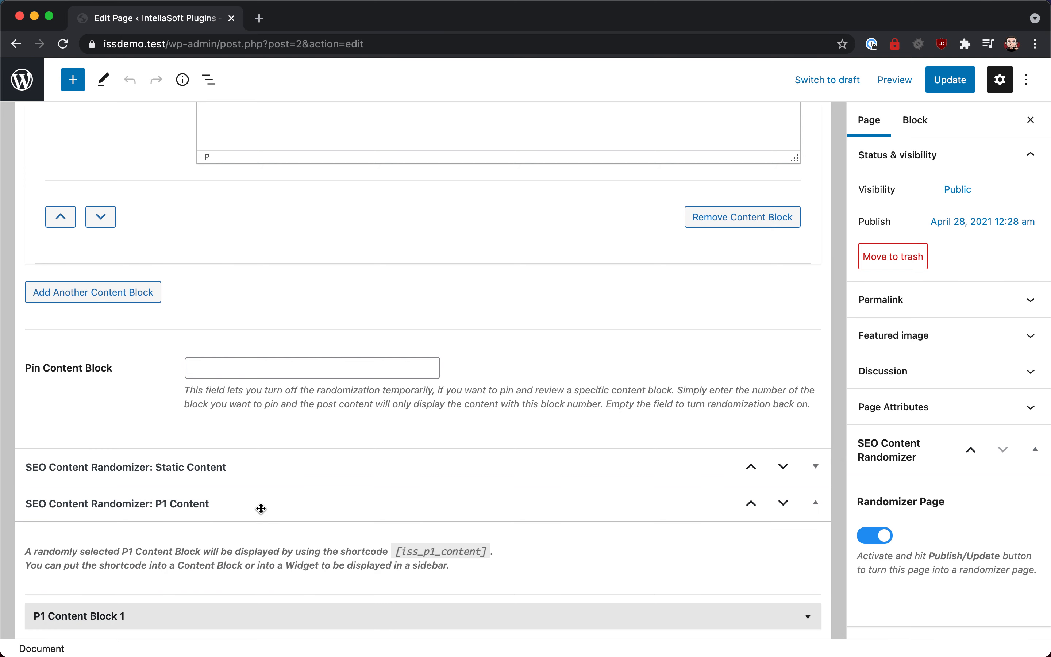
drag(395, 554, 489, 556)
key(ctrl+c)
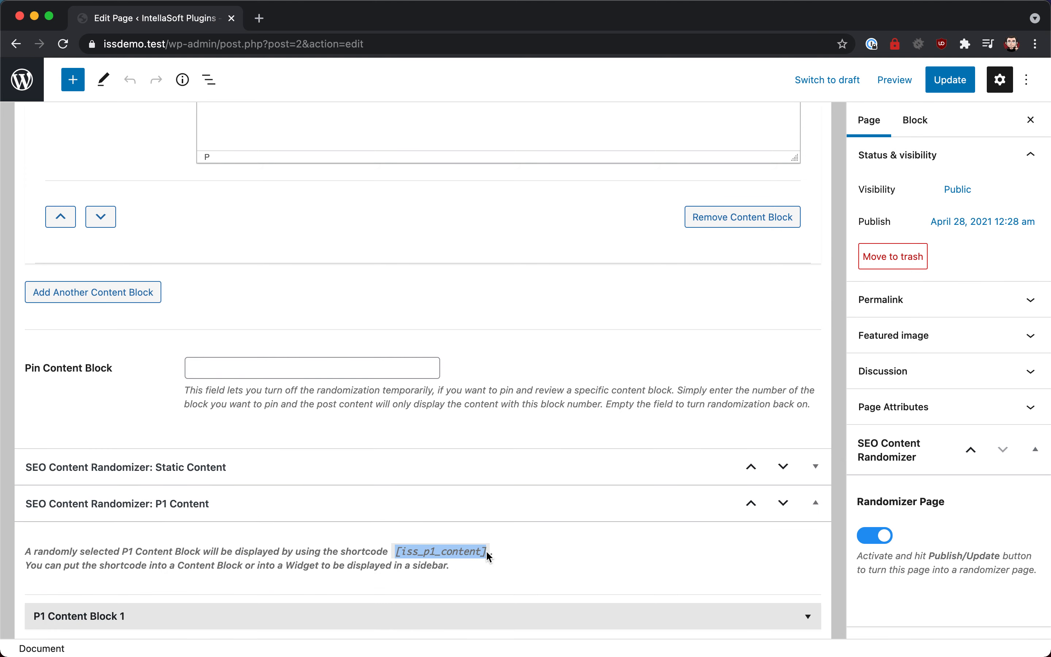
scroll(486, 556, up, 6)
click(347, 232)
key(ctrl+v)
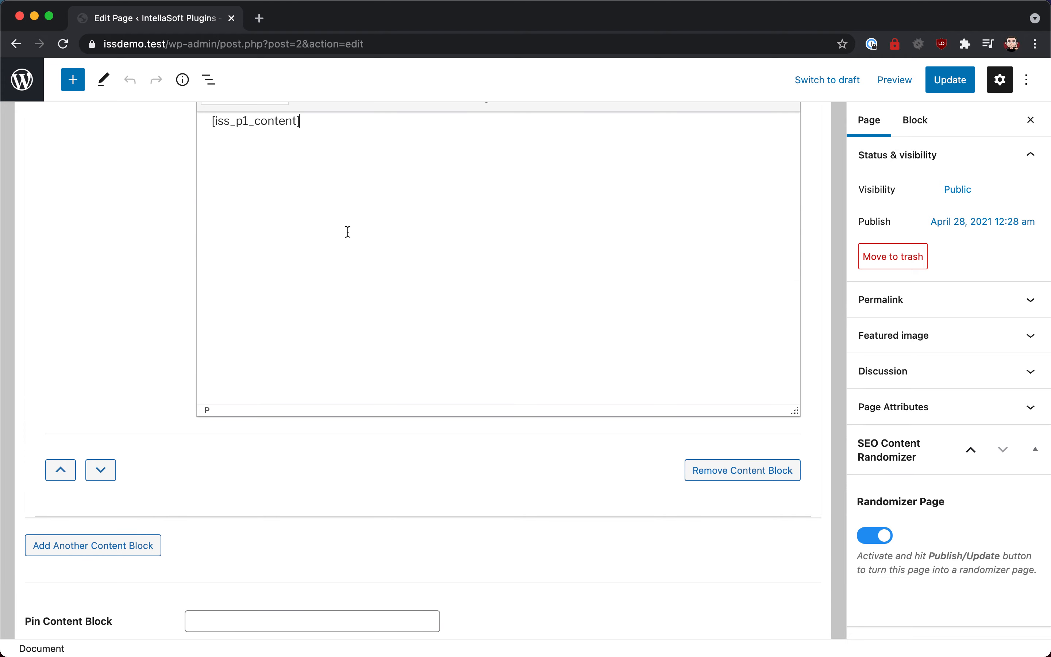
scroll(348, 231, down, 9)
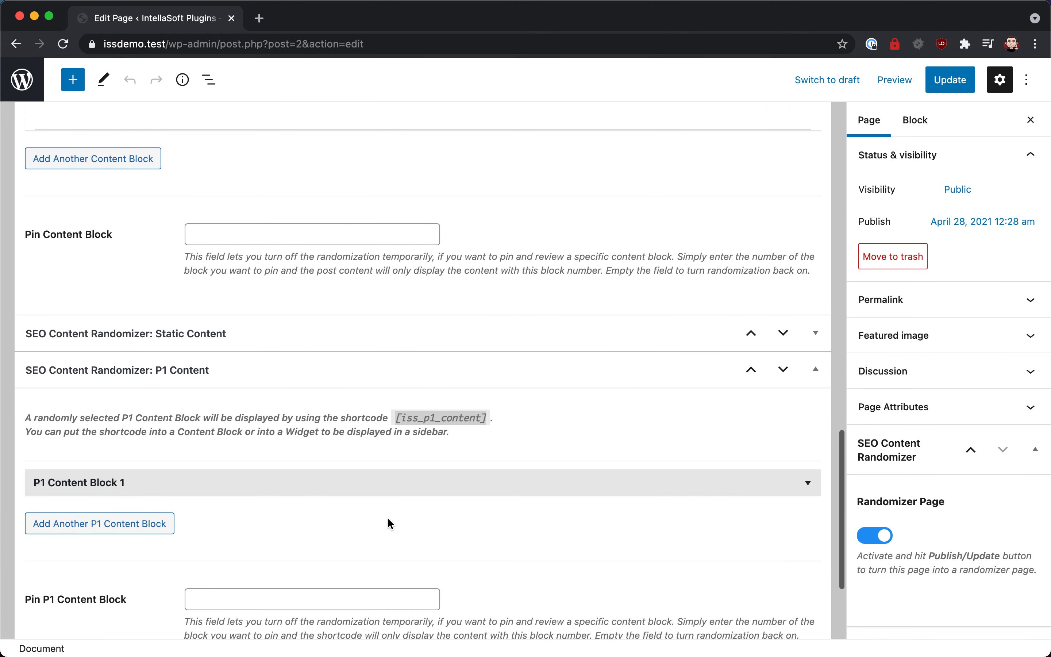
click(381, 365)
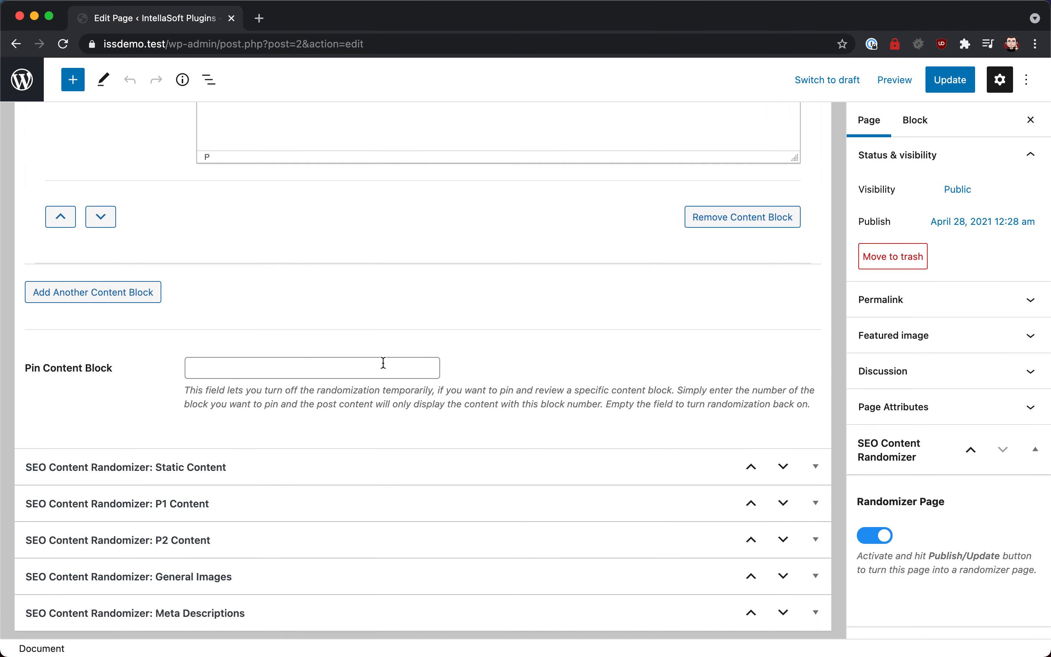
Copy the [iss_p2_content] shortcode from the P2 Content panel into a new paragraph below the P1 shortcode in Content Block 1
click(314, 539)
scroll(316, 542, down, 3)
drag(397, 454, 489, 458)
key(super+c)
scroll(488, 456, up, 10)
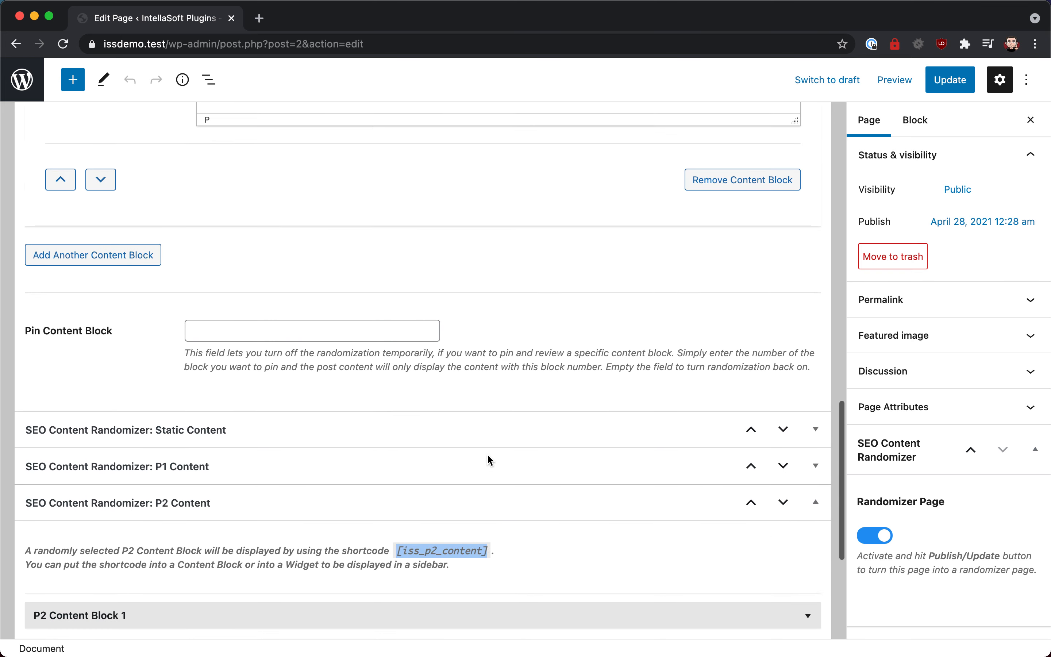
click(476, 376)
key(Return)
key(super+v)
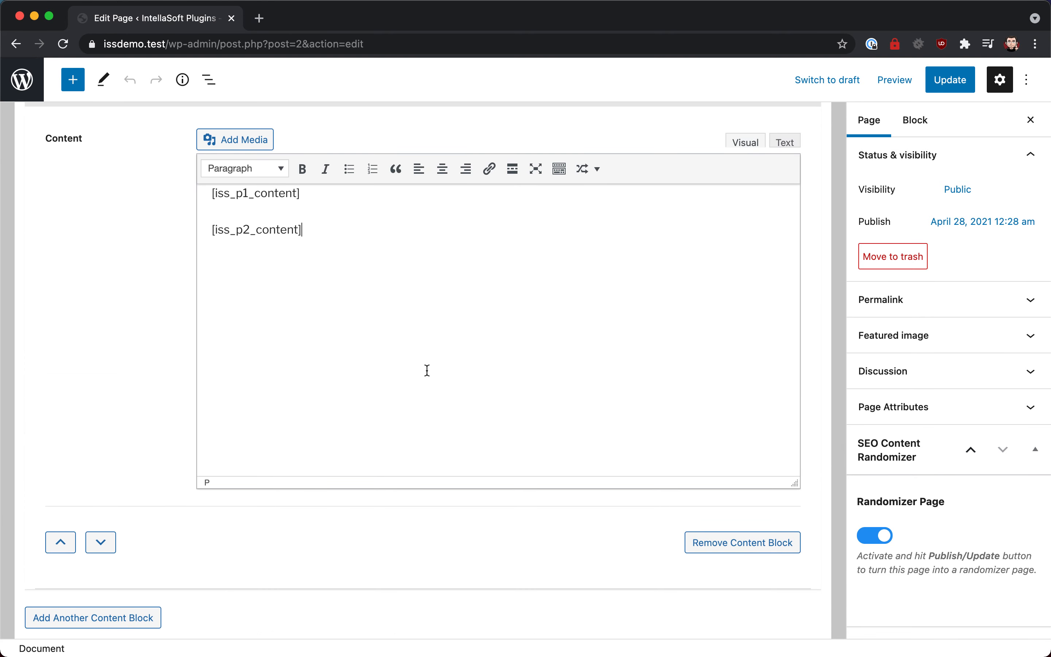
Collapse the SEO Content Randomizer: P2 Content panel and expand the General Images panel
scroll(427, 370, up, 3)
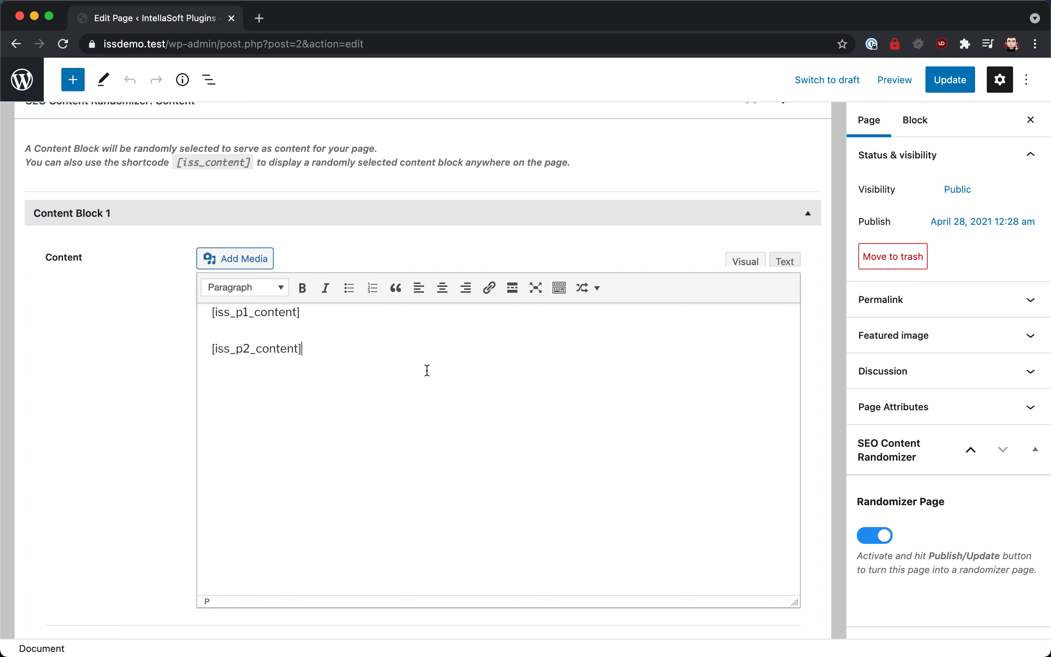
scroll(428, 370, down, 12)
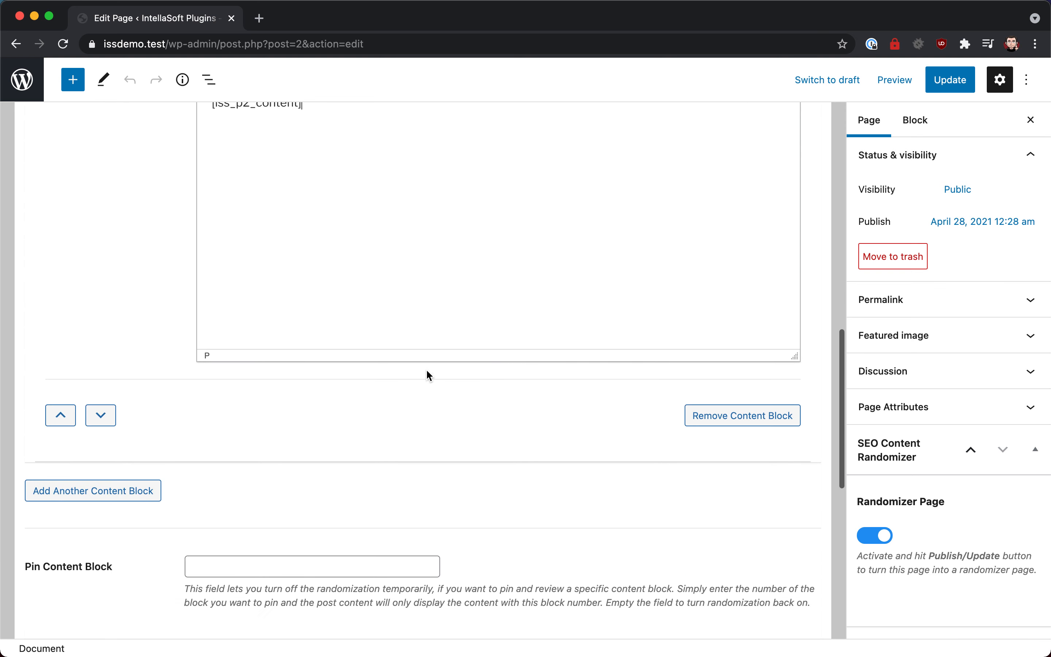
scroll(426, 369, down, 4)
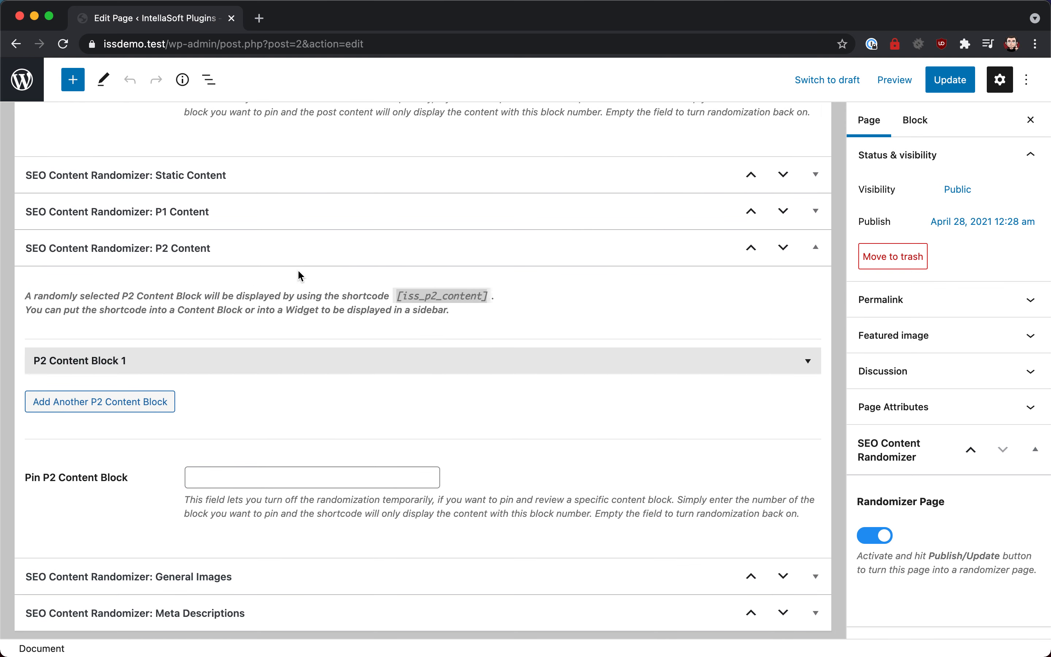
click(293, 250)
click(229, 579)
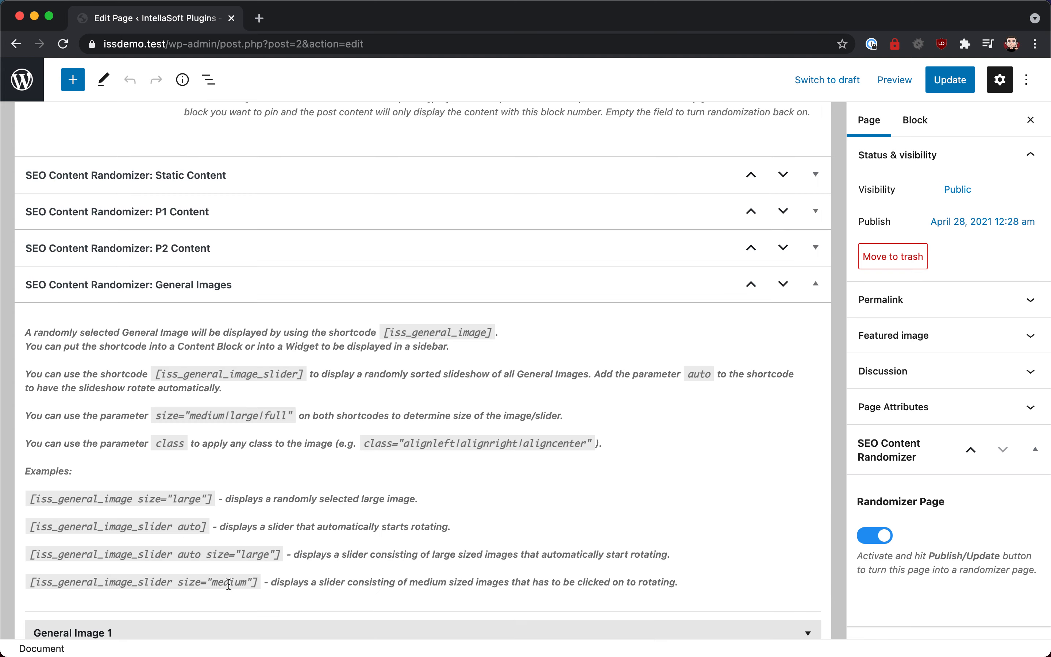
Copy the [iss_general_image] shortcode into a new paragraph between the P1 and P2 shortcodes in Content Block 1
drag(383, 332, 492, 332)
key(super+c)
scroll(491, 331, up, 5)
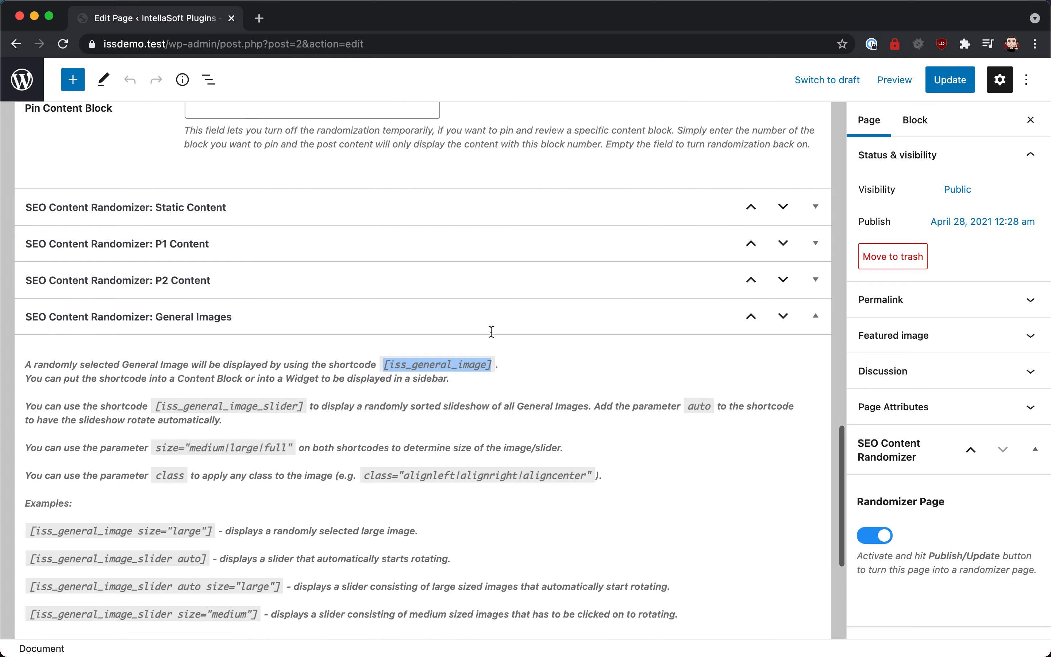
scroll(491, 331, up, 8)
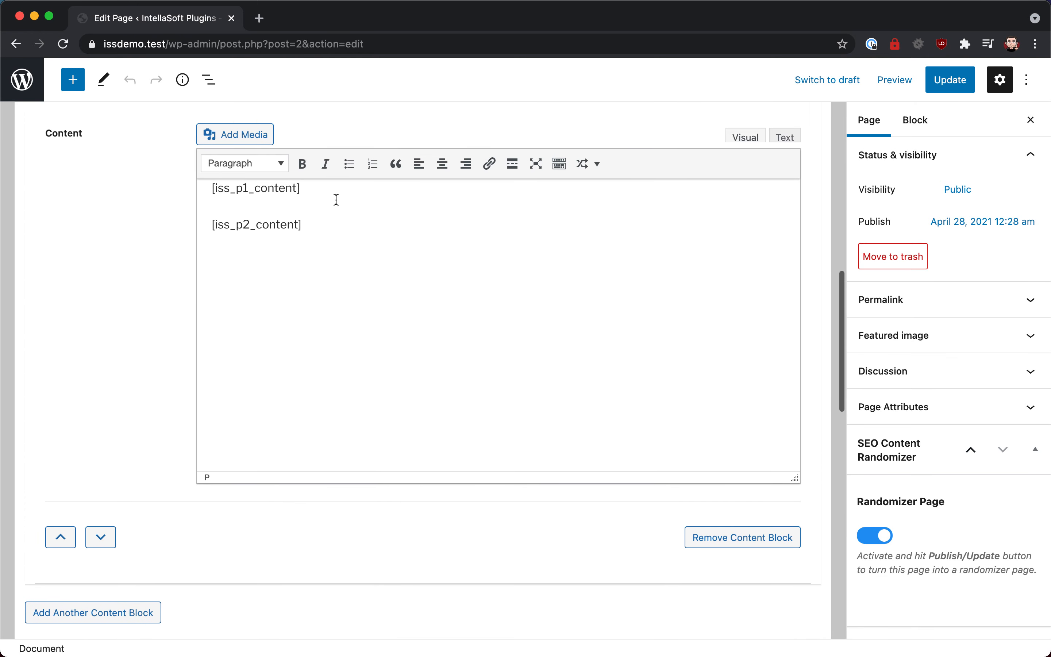
click(336, 195)
key(Return)
key(super+v)
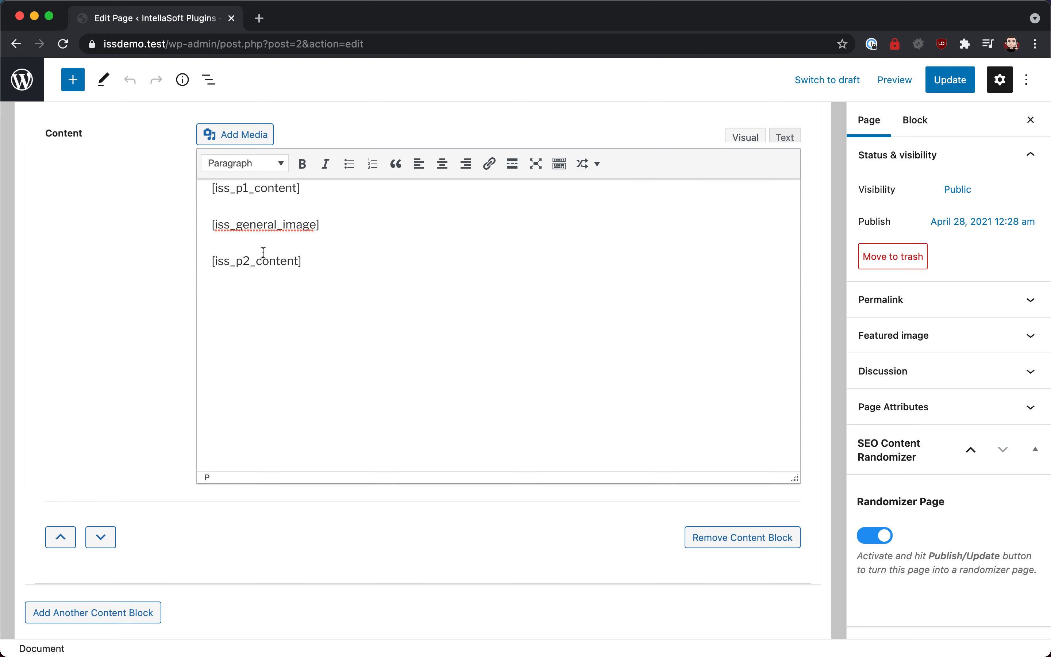
Collapse the SEO Content Randomizer: Content and General Images panels
scroll(263, 252, up, 2)
click(107, 269)
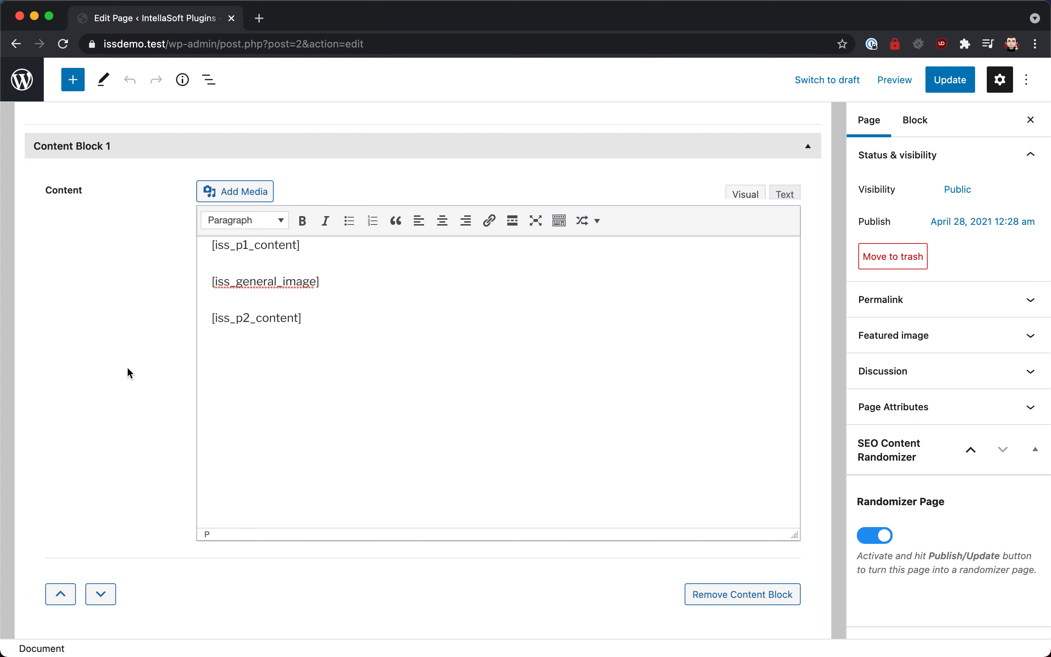
scroll(130, 373, up, 3)
click(255, 154)
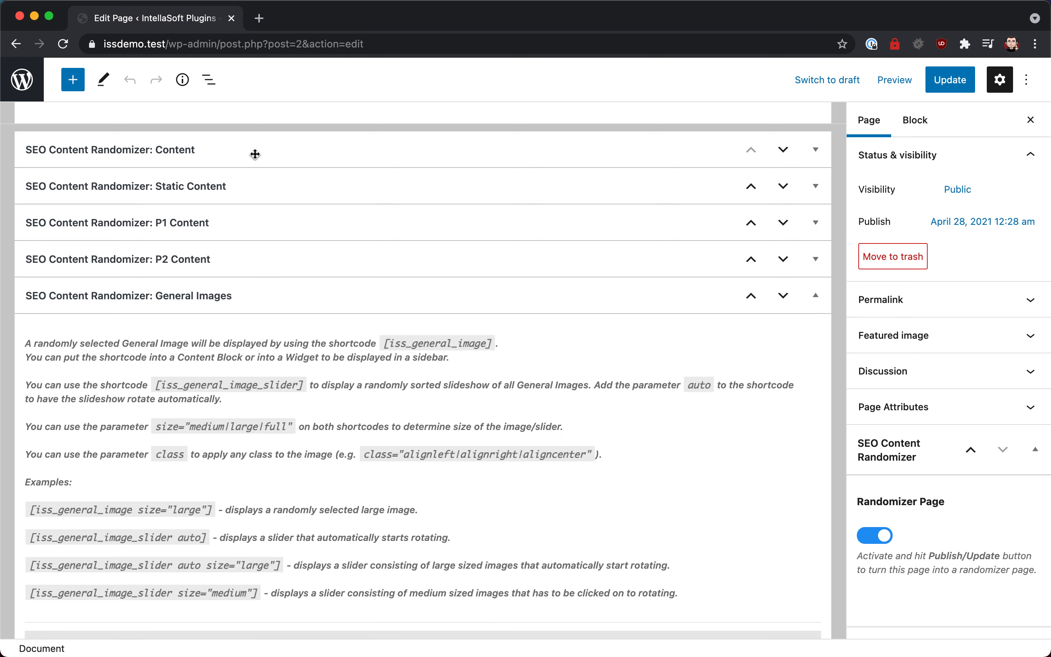
click(209, 296)
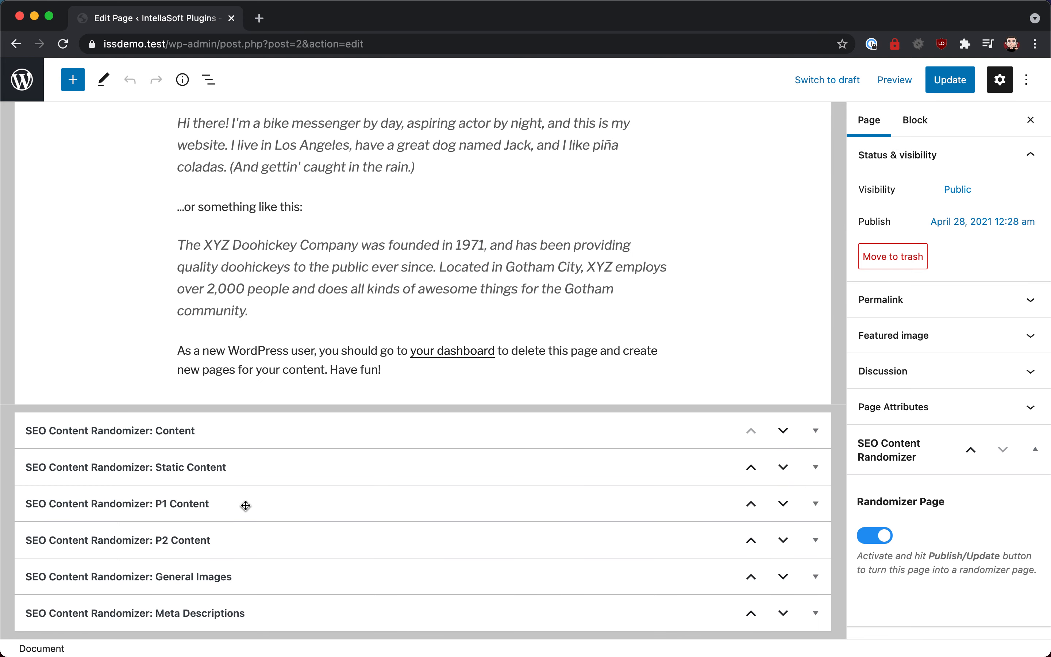
Expand the P1 Content panel and open P1 Content Block 1's editor for text entry
click(200, 504)
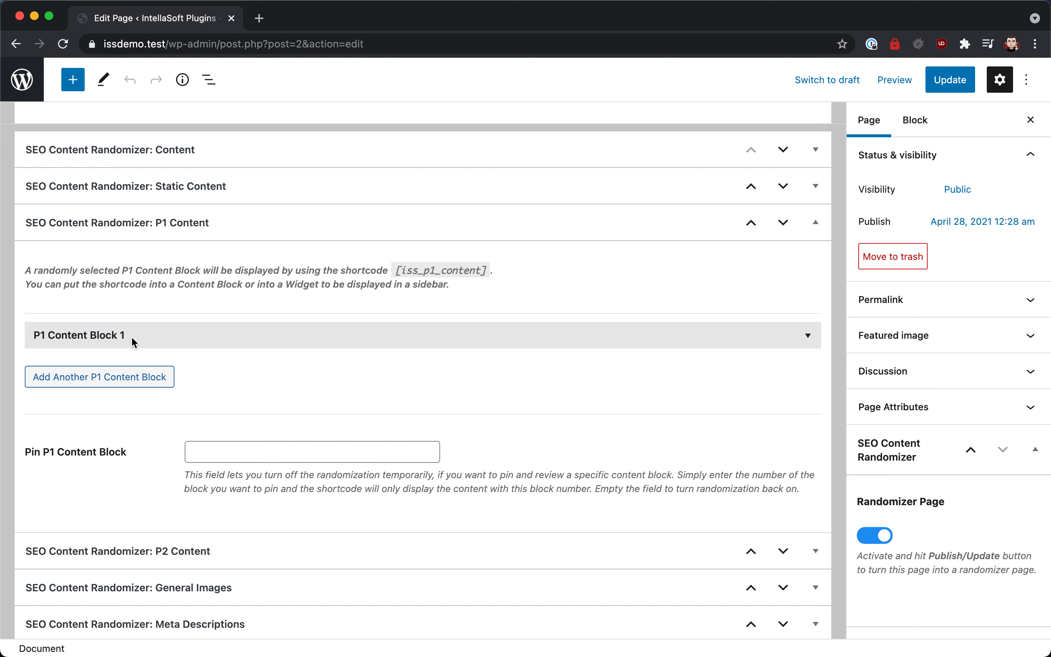
click(158, 337)
scroll(161, 339, down, 3)
click(269, 350)
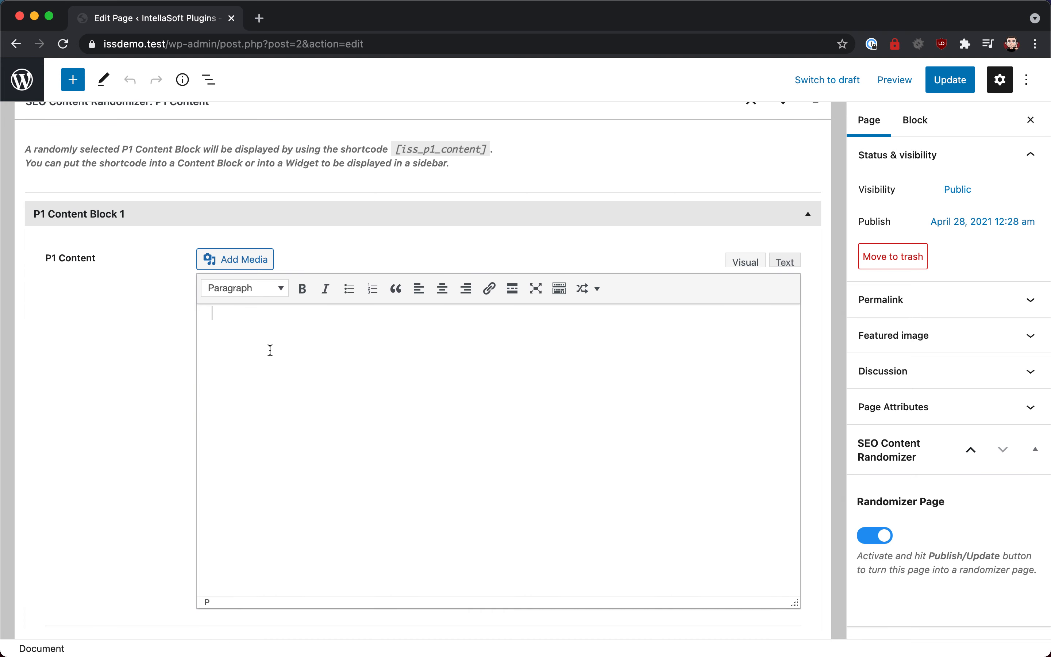
Switch to cr-demo-content.txt in the text editor and turn on word wrap
key(super+Tab)
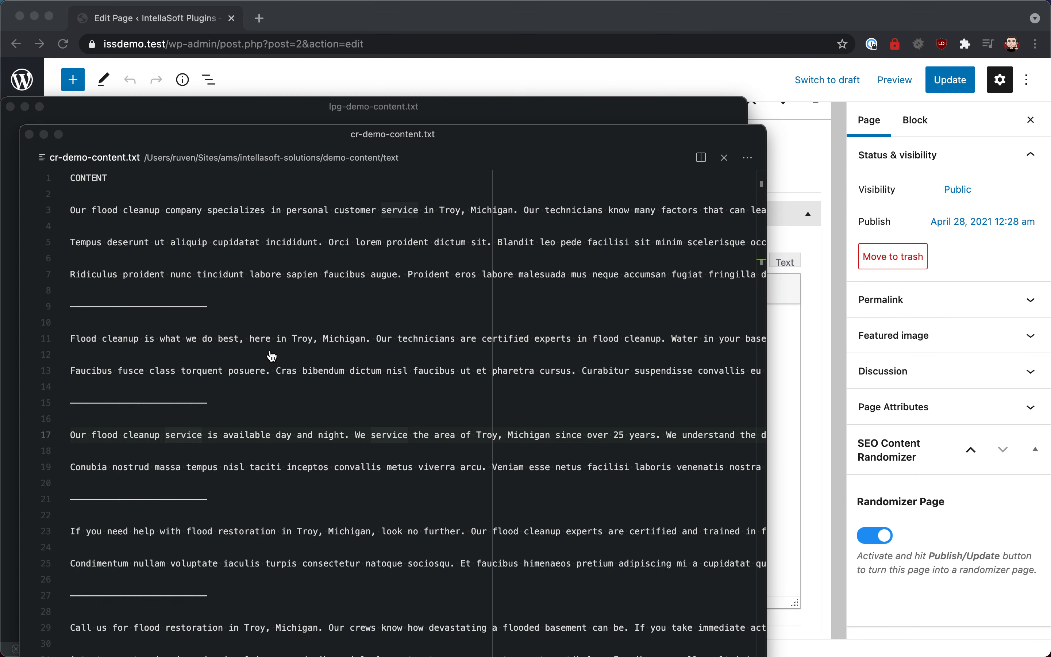
click(87, 209)
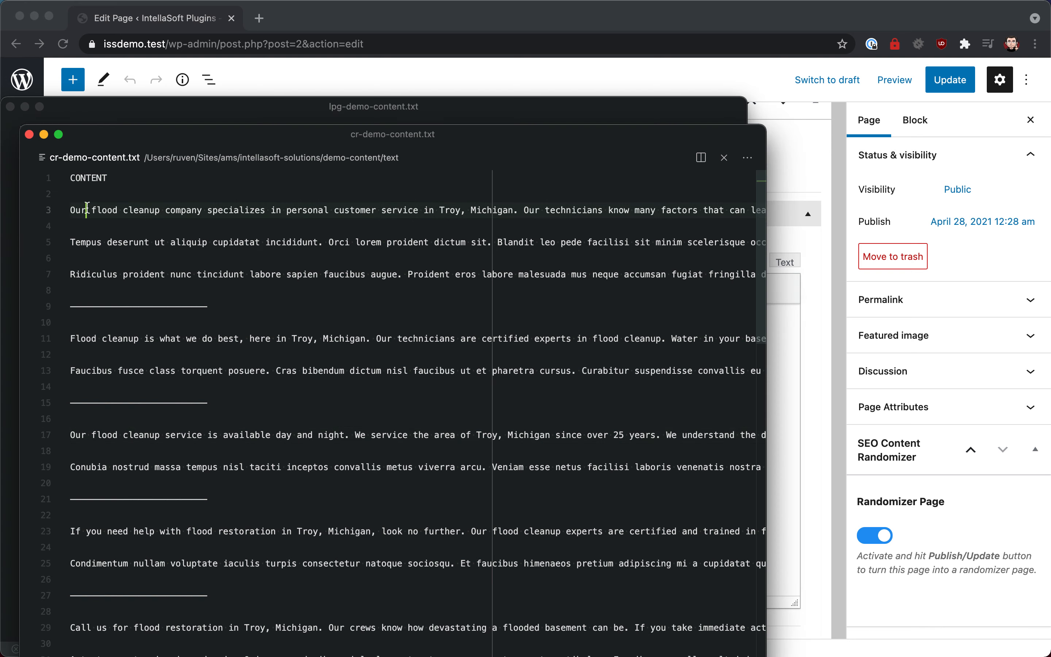
key(super+shift+p)
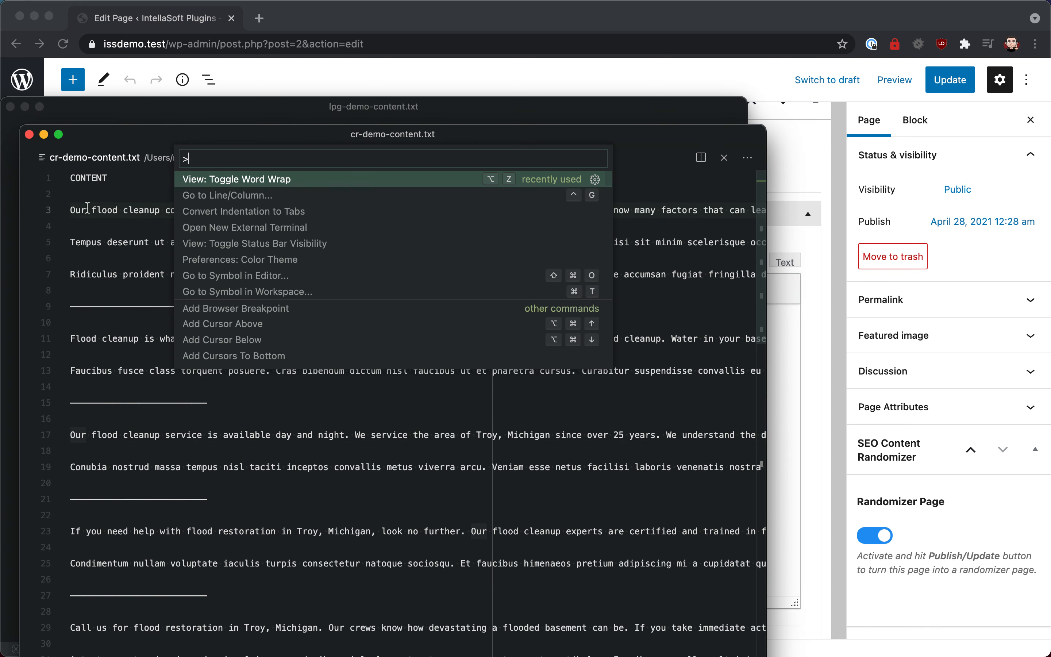
key(Return)
Copy the paragraph starting "Our flood cleanup company specializes" from cr-demo-content.txt into P1 Content Block 1 in the browser
triple_click(112, 217)
key(super+c)
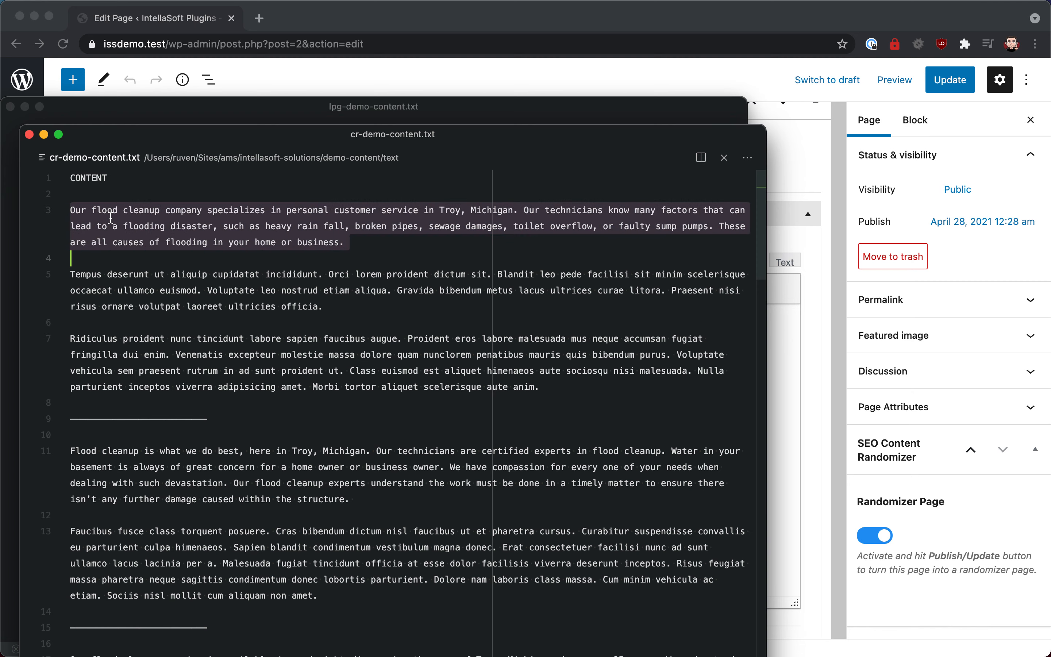
key(super+Tab)
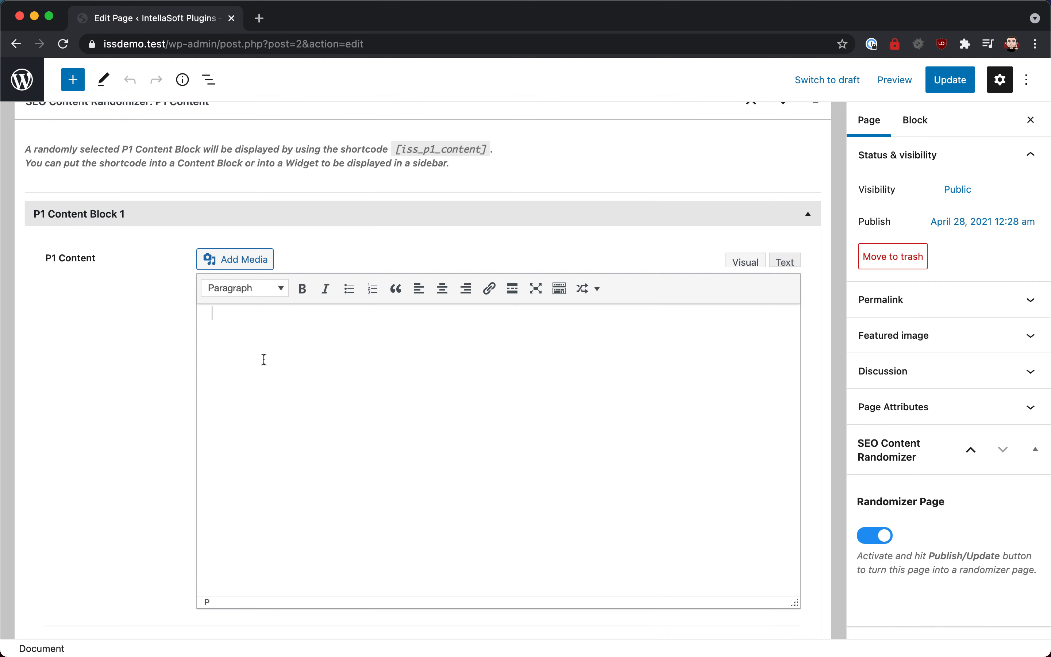
key(super+v)
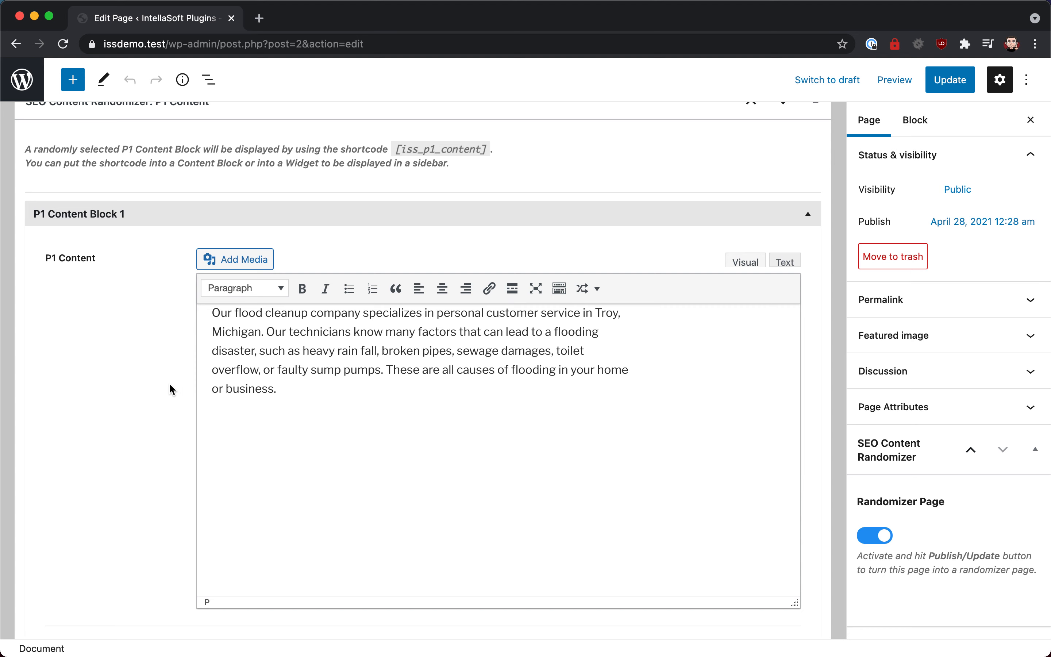
Add a second P1 content block and fill it with the "Flood cleanup is what we do best" paragraph from cr-demo-content.txt
scroll(147, 371, down, 5)
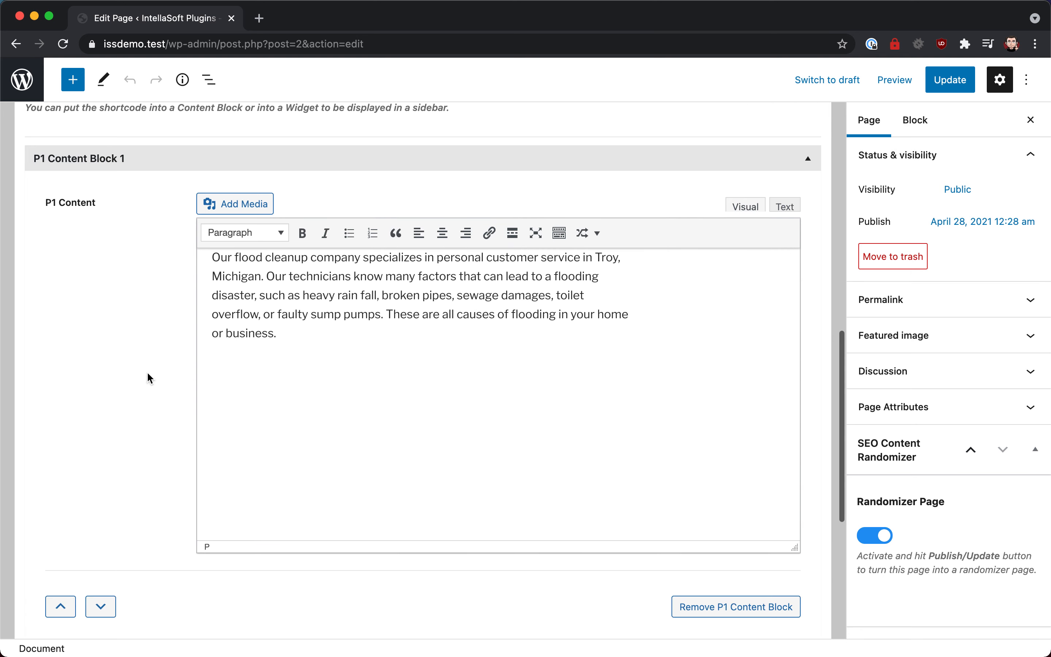
click(152, 608)
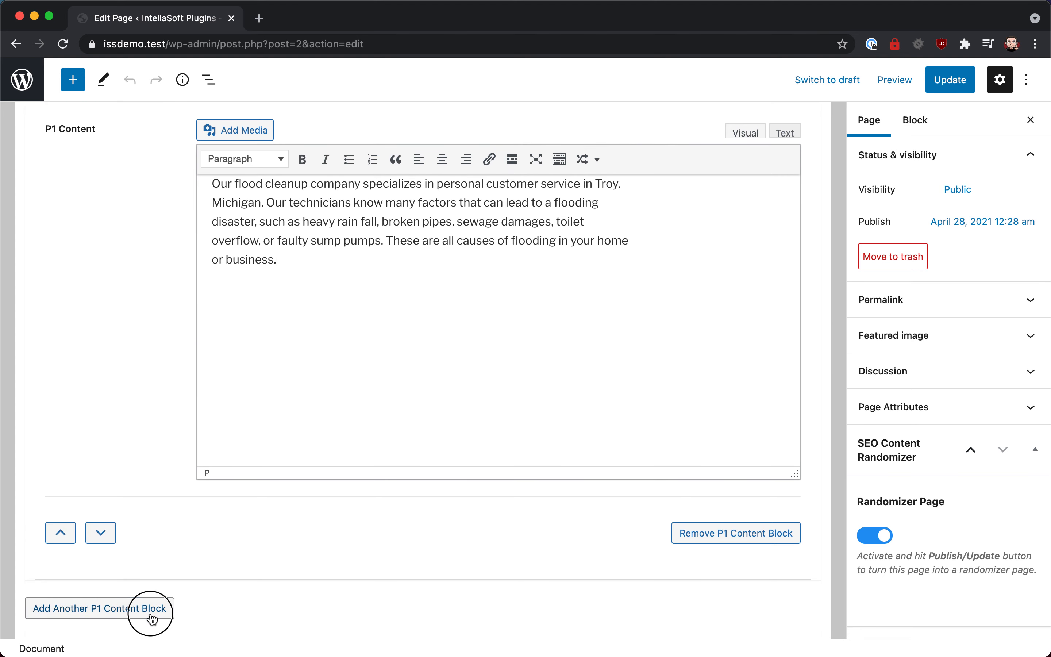
scroll(231, 594, down, 3)
key(super+Tab)
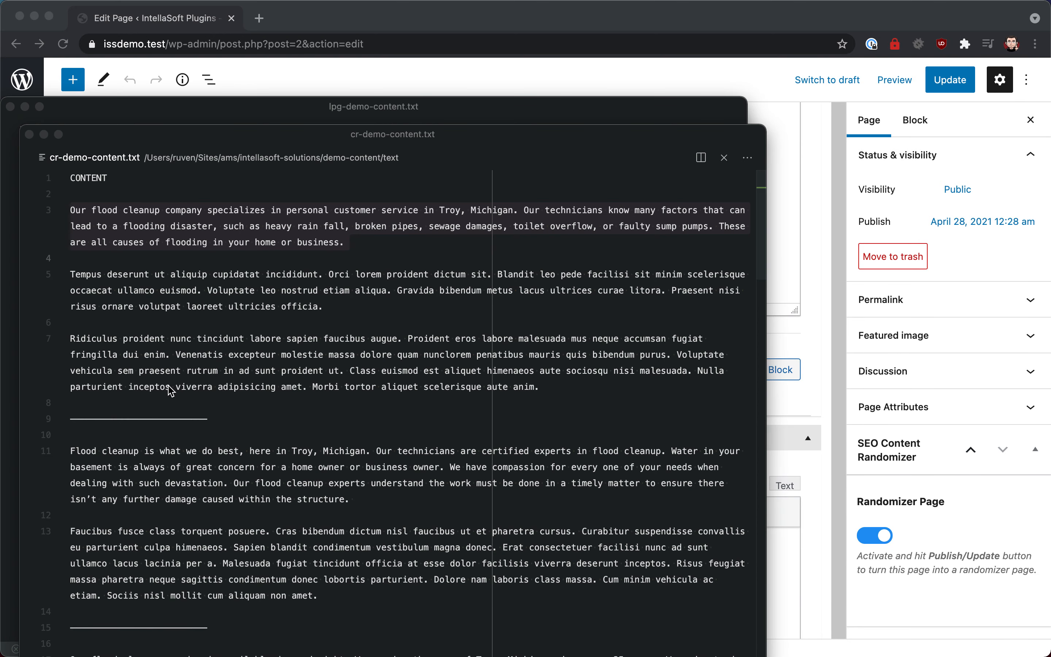
double_click(121, 450)
triple_click(107, 451)
key(ctrl+c)
key(super+Tab)
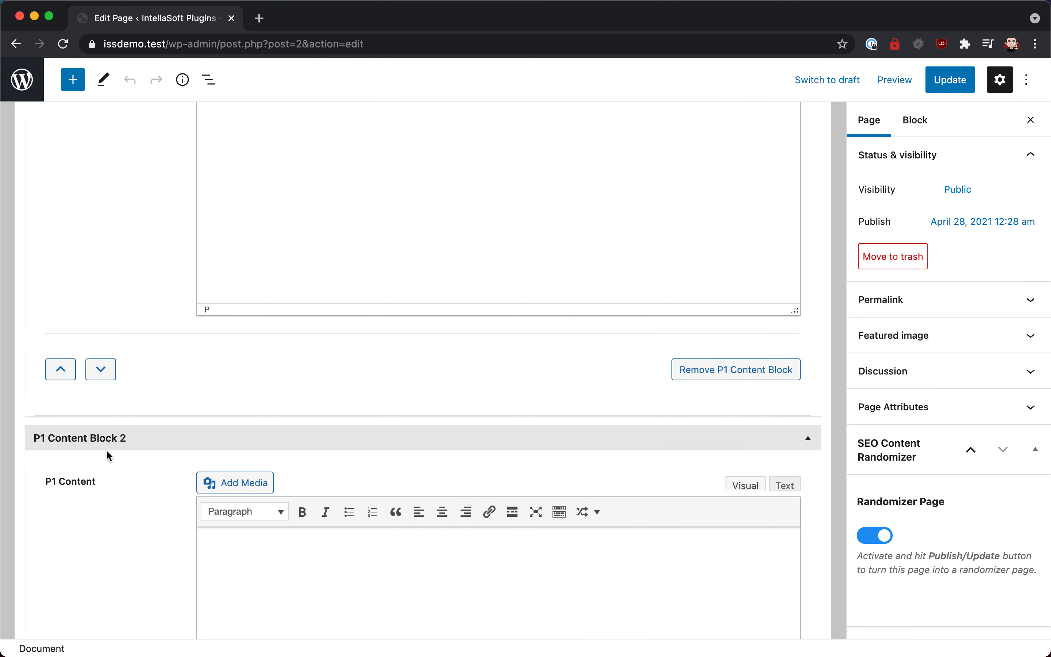
key(ctrl+v)
scroll(267, 545, down, 3)
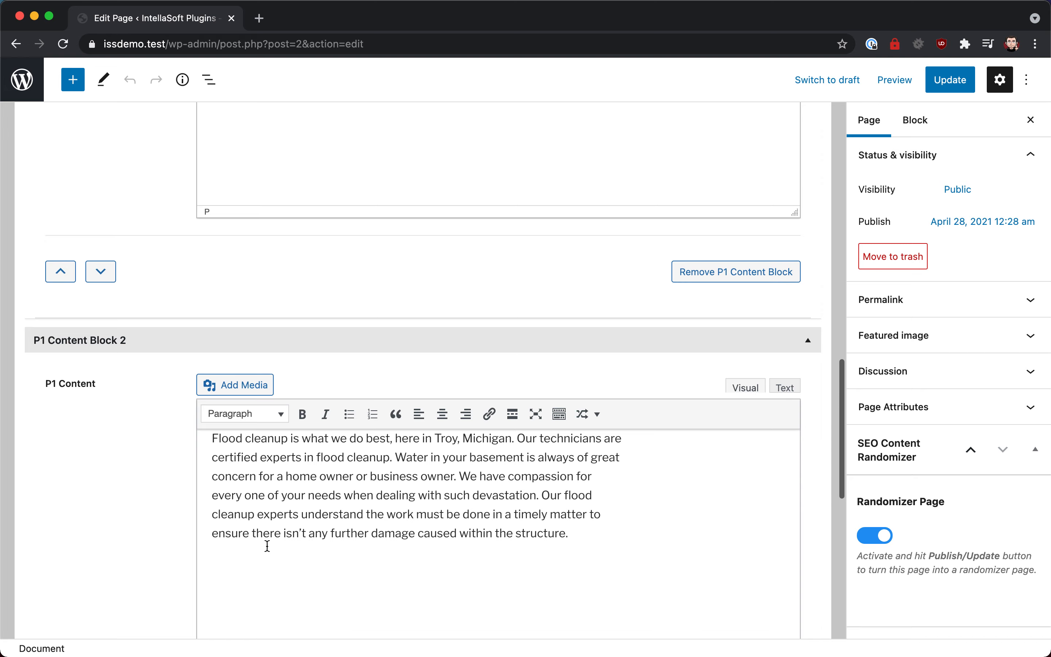
Collapse P1 Content Block 2 and P1 Content Block 1
click(215, 304)
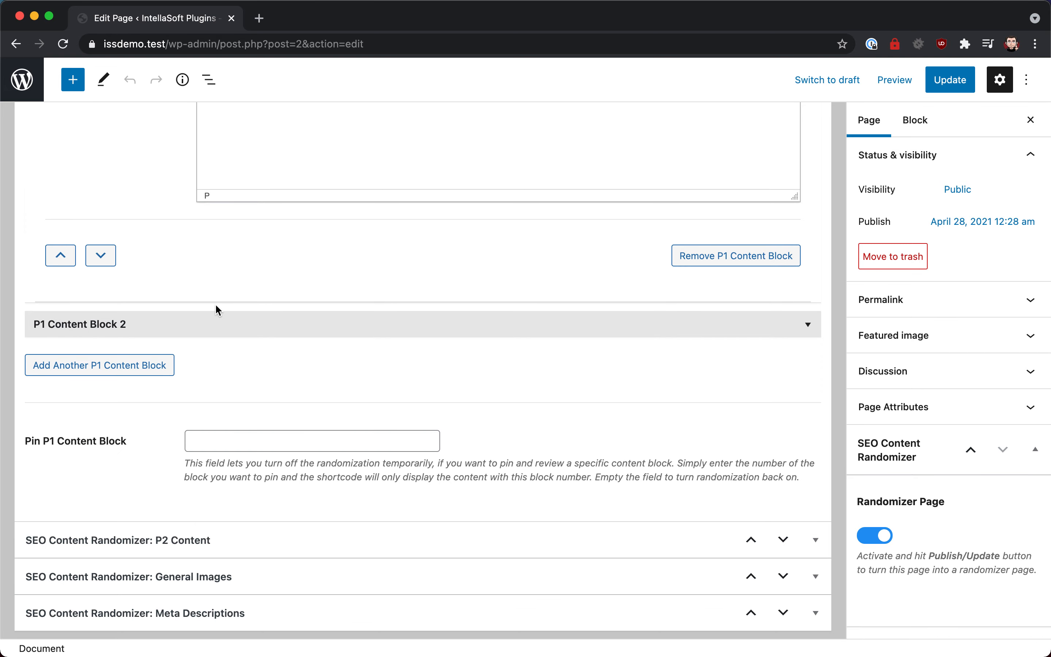
scroll(215, 303, up, 5)
scroll(217, 310, up, 4)
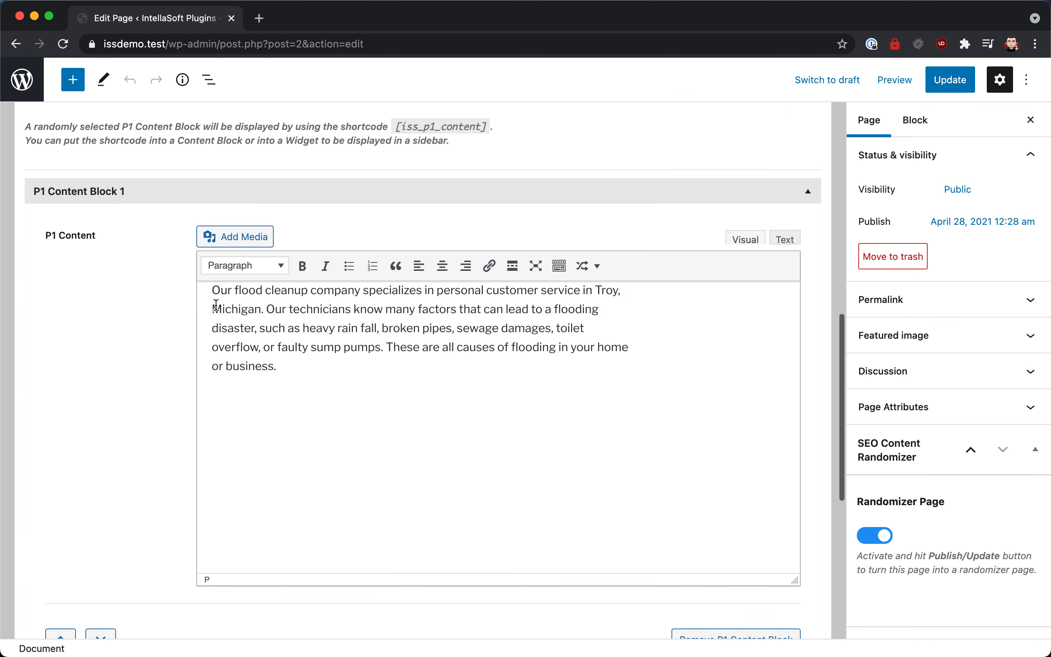
click(247, 199)
Add a third P1 content block with the "Our flood cleanup service is available" paragraph from cr-demo-content.txt, and collapse the P1 Content panel
click(123, 367)
key(super+Tab)
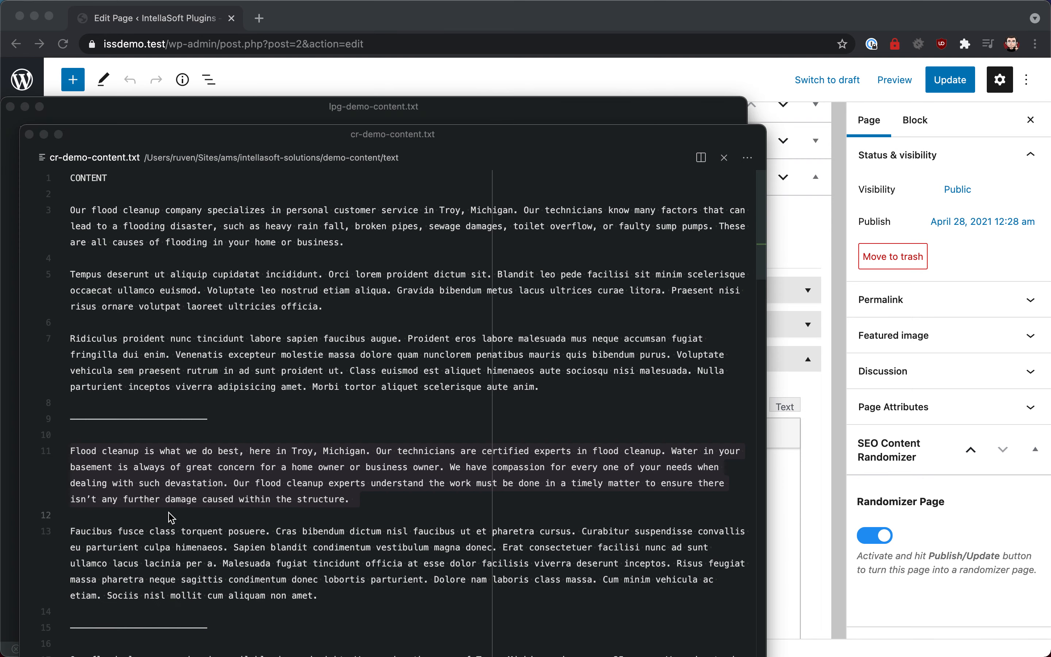
scroll(144, 470, down, 5)
triple_click(135, 479)
key(super+c)
key(super+Tab)
key(super+v)
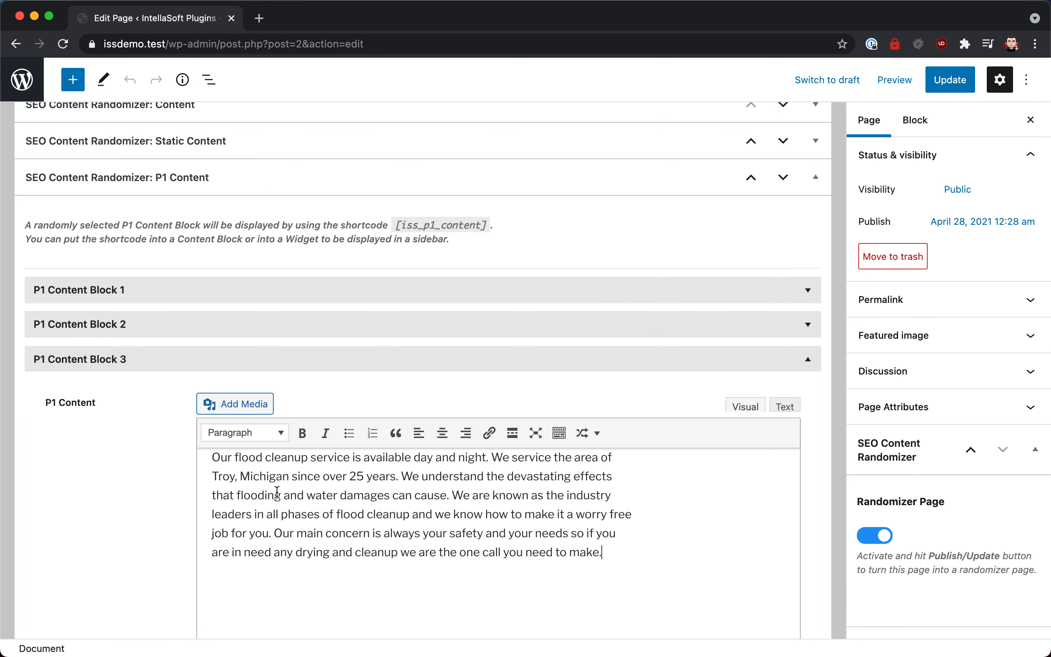
click(363, 365)
click(305, 174)
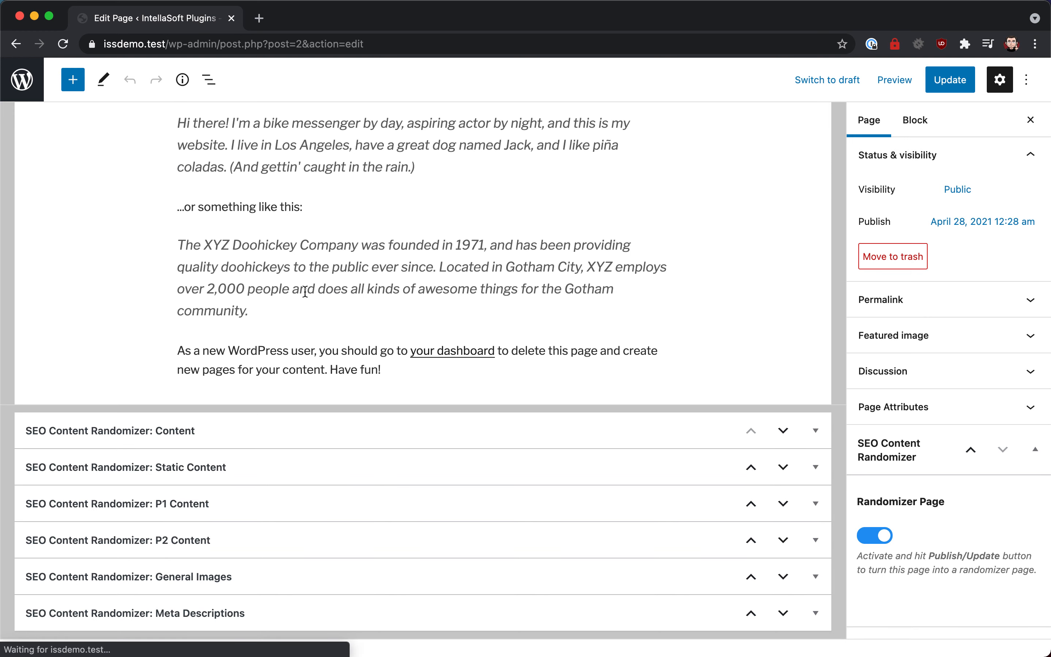
Copy the paragraph starting "Ridiculus proident nunc" from cr-demo-content.txt into P2 Content Block 1 in the P2 Content panel
key(super+Tab)
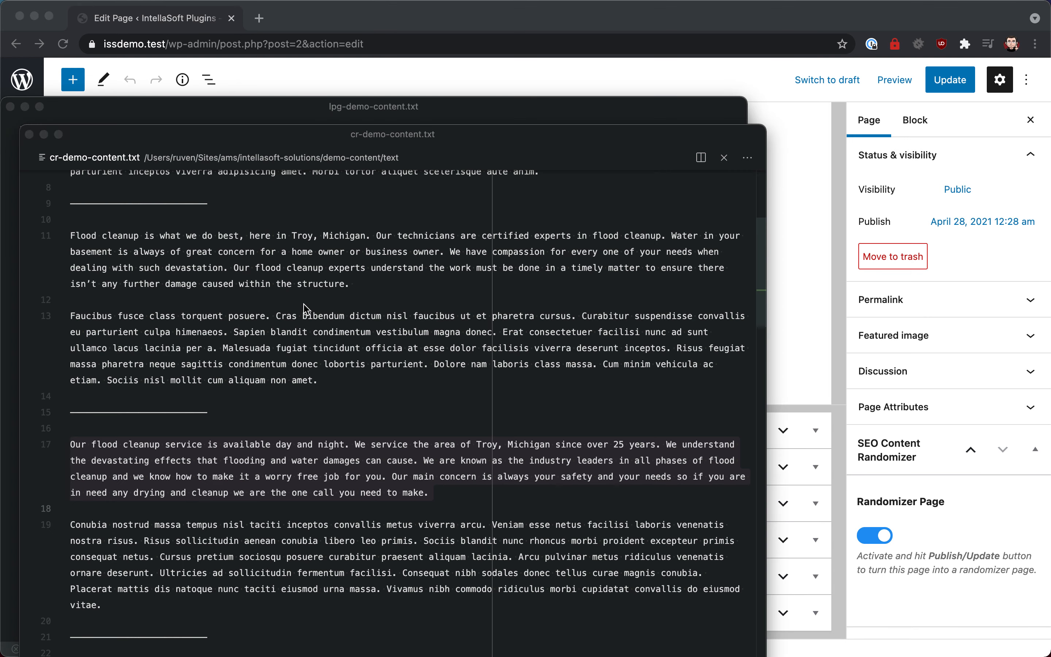
scroll(306, 309, up, 12)
scroll(251, 293, down, 4)
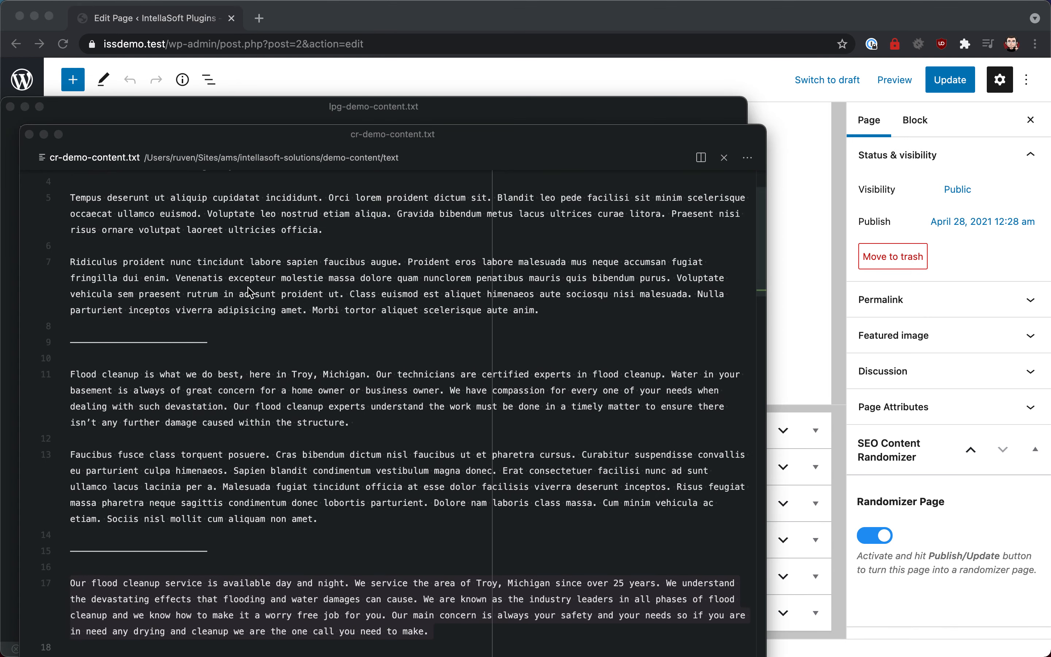
triple_click(235, 262)
key(super+c)
key(super+Tab)
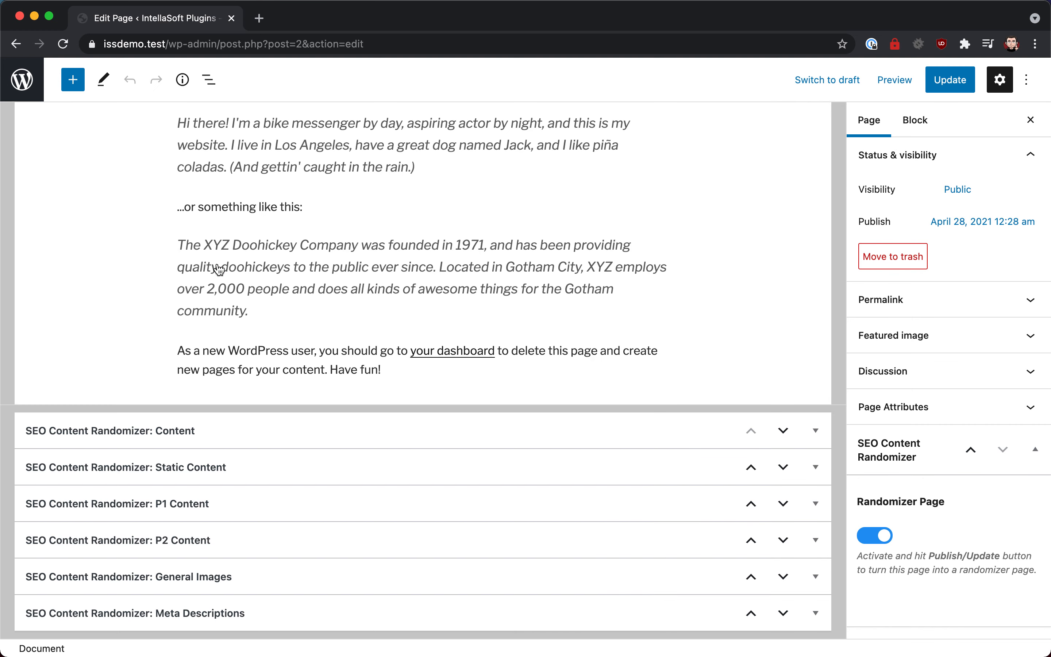
click(224, 539)
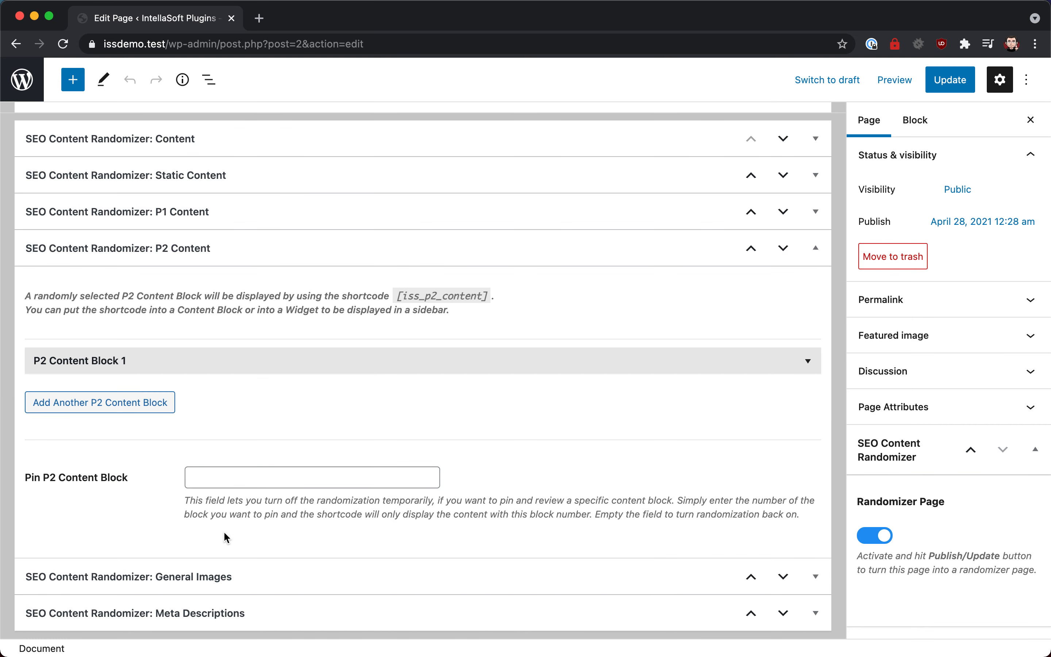
click(282, 359)
scroll(285, 365, down, 3)
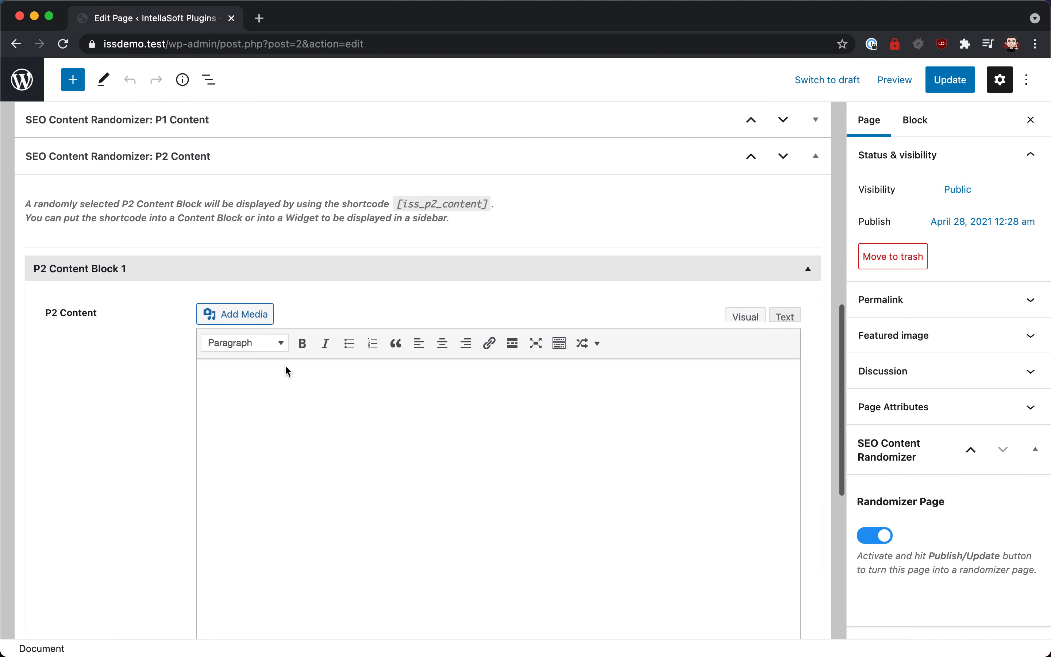
click(285, 365)
key(super+v)
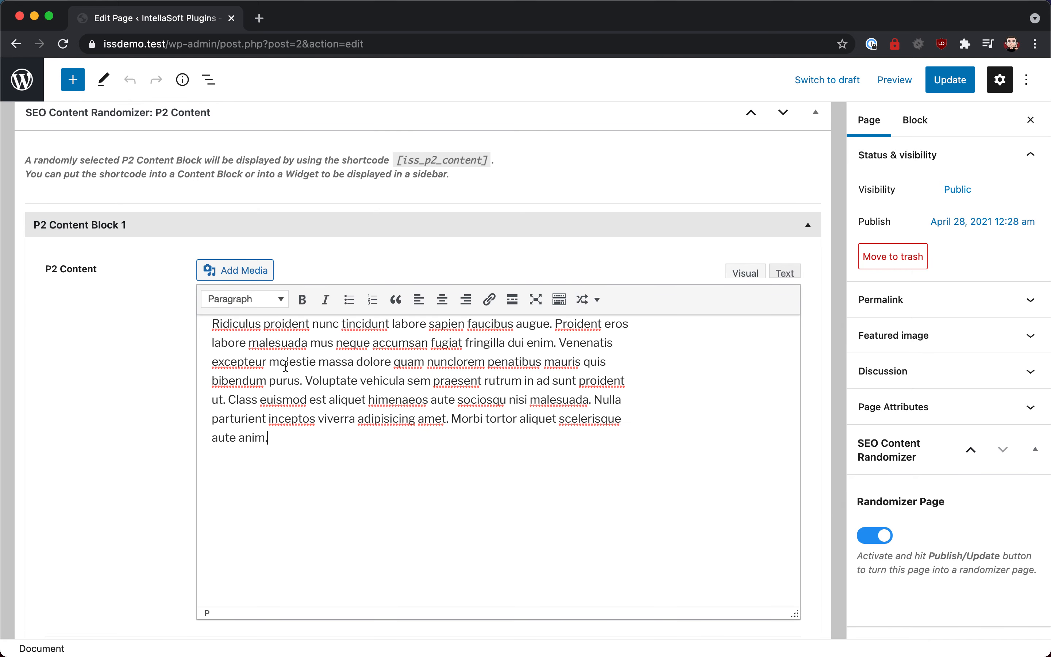
Add a second P2 content block with the "Faucibus fusce class torquent posuere" paragraph from cr-demo-content.txt, keeping both blocks collapsed
click(232, 227)
click(134, 398)
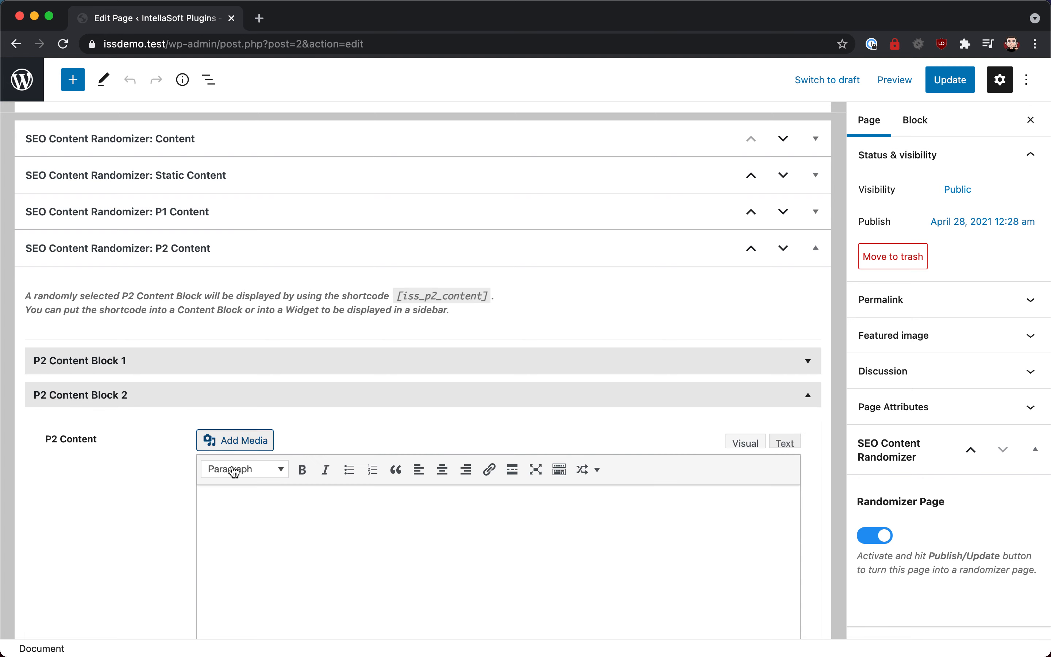
key(super+Tab)
triple_click(244, 465)
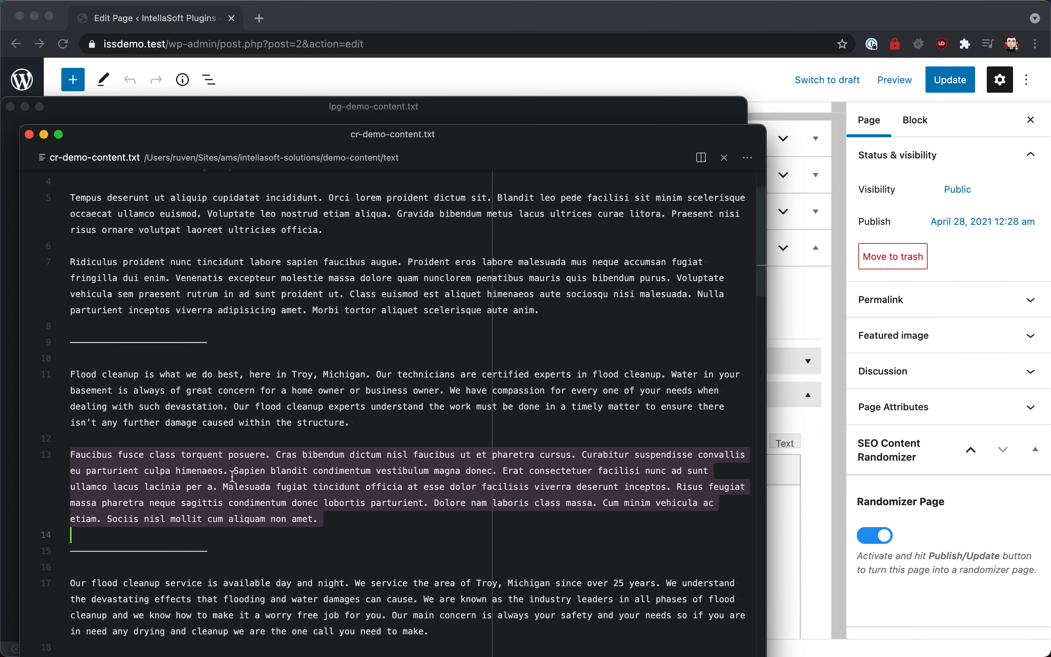
key(super+Tab)
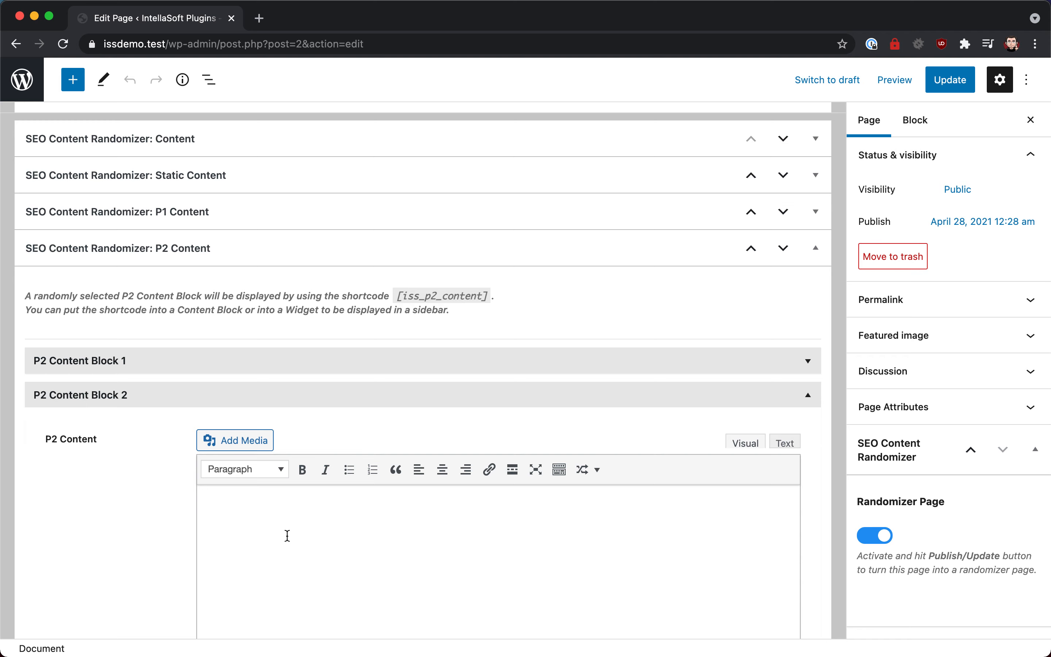
key(super+v)
click(156, 394)
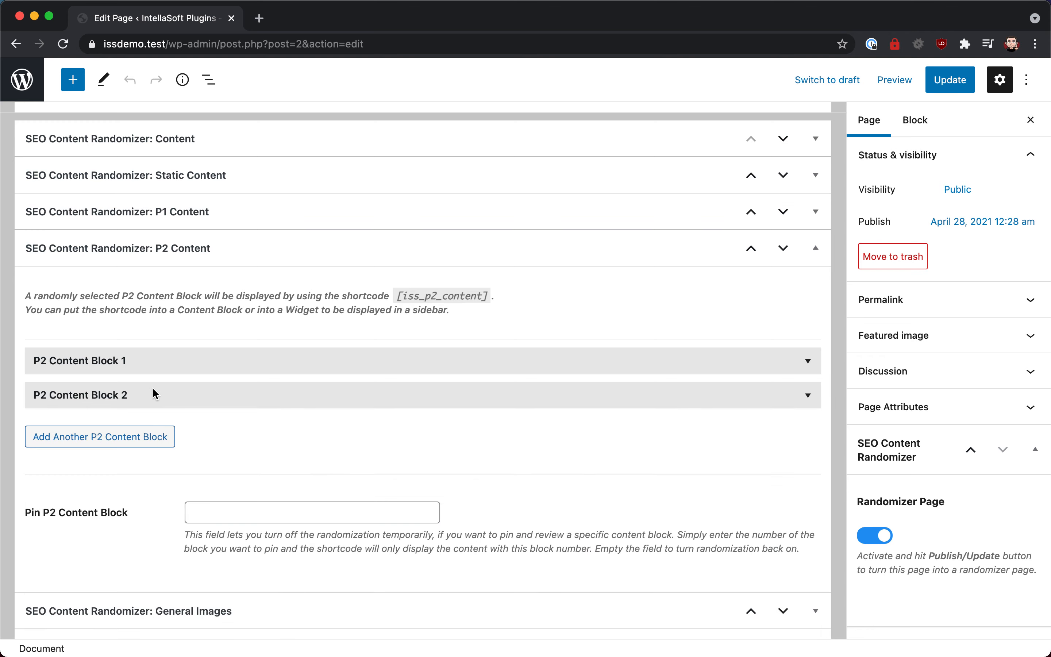
Add a third P2 content block with a paragraph from further down cr-demo-content.txt, and collapse the P2 Content panel
key(super+Tab)
scroll(156, 409, down, 5)
click(147, 473)
triple_click(147, 474)
key(super+c)
key(super+Tab)
click(199, 402)
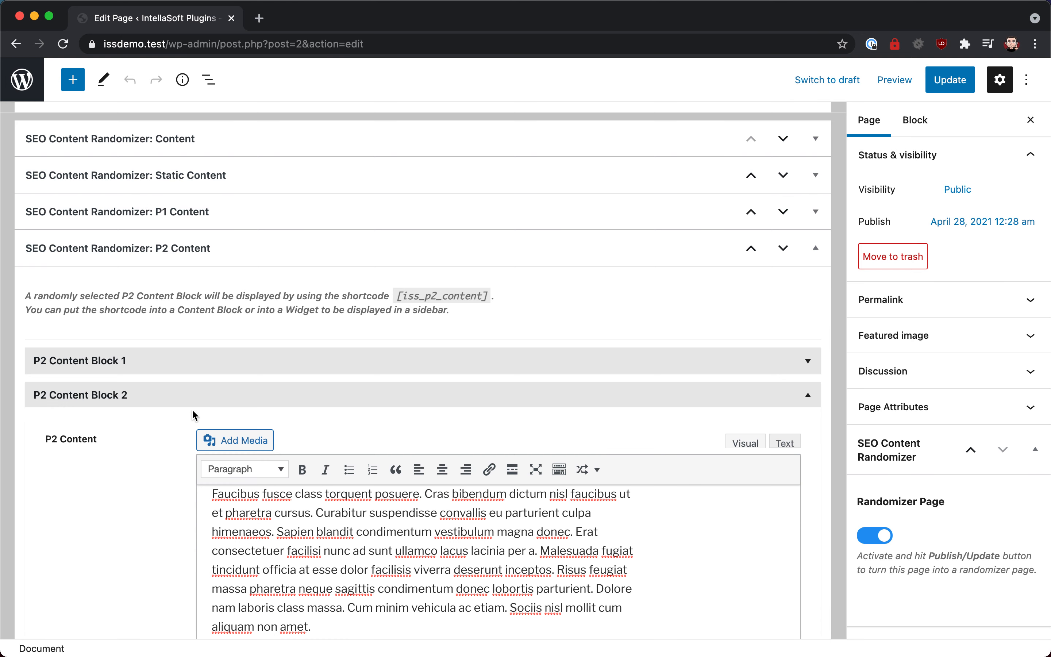
click(157, 399)
click(141, 436)
click(282, 565)
key(super+v)
click(244, 431)
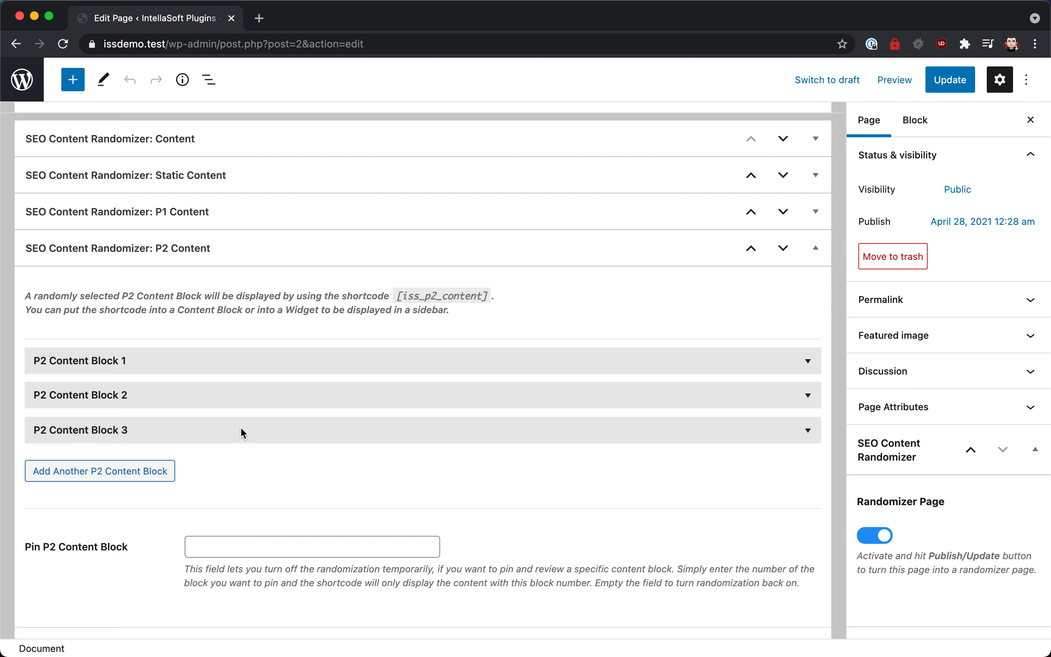
scroll(354, 303, up, 1)
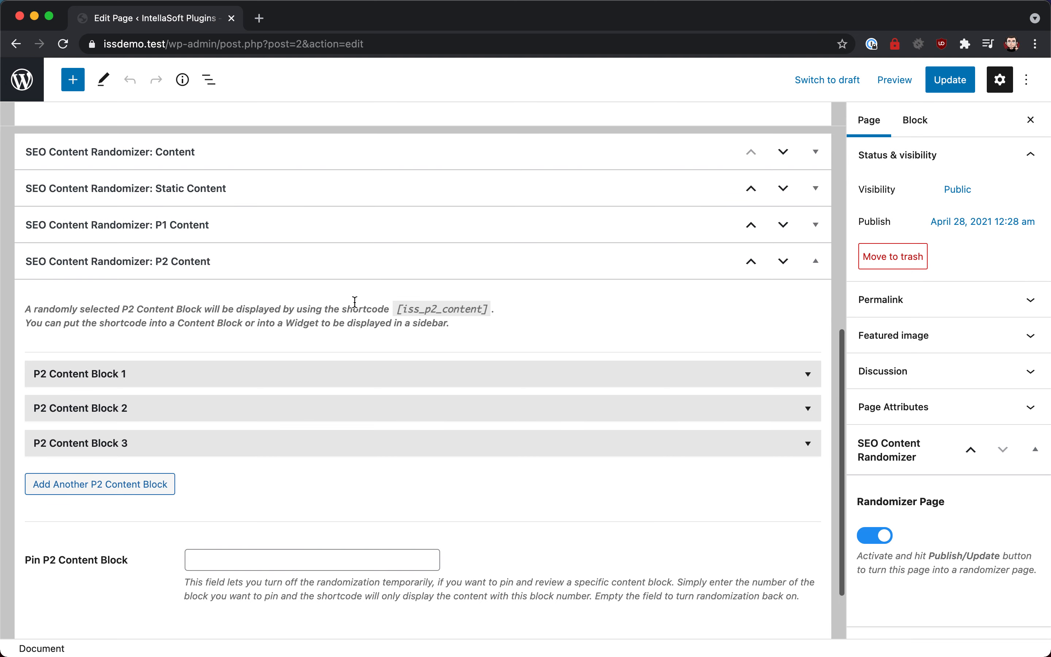
click(422, 251)
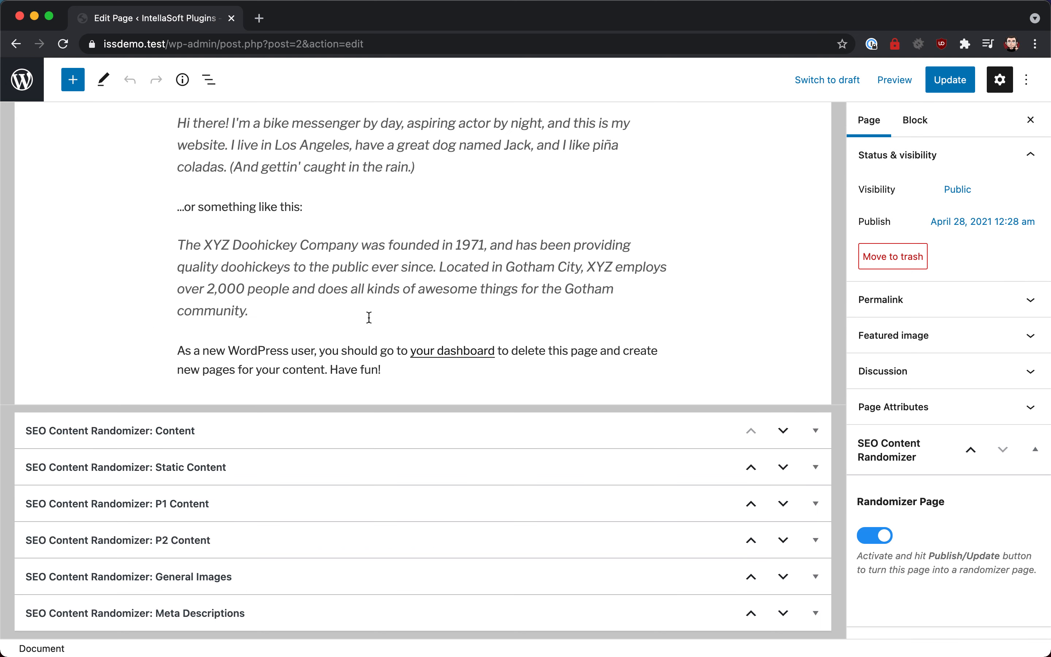
In the General Images panel, set General Image 1 to the media library photo of cars on a flooded street
click(242, 579)
scroll(242, 584, down, 10)
scroll(241, 582, down, 2)
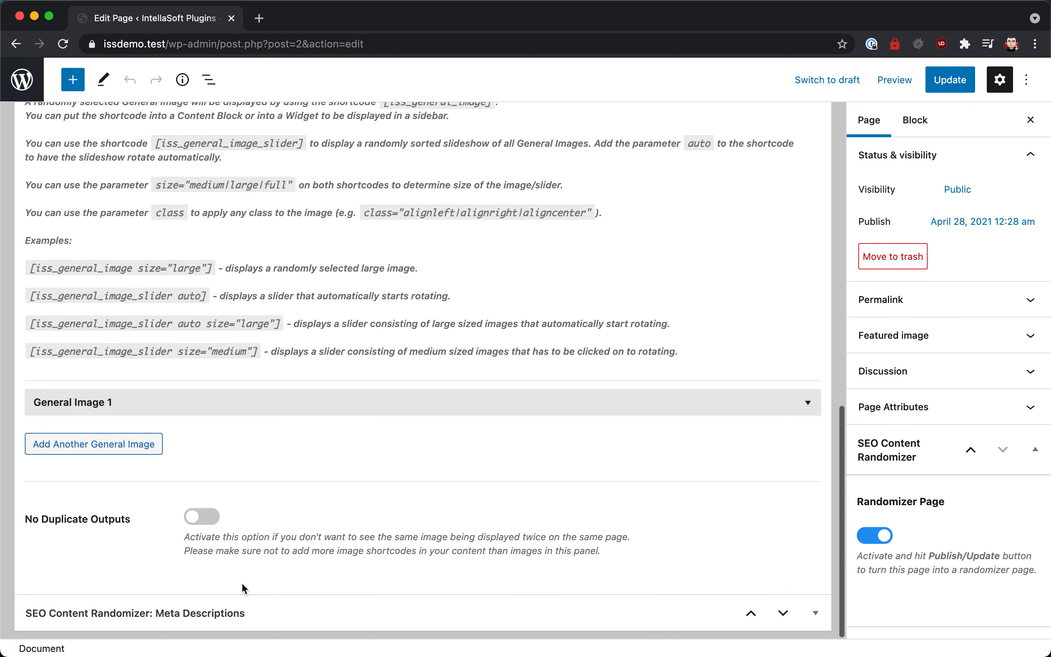
click(382, 401)
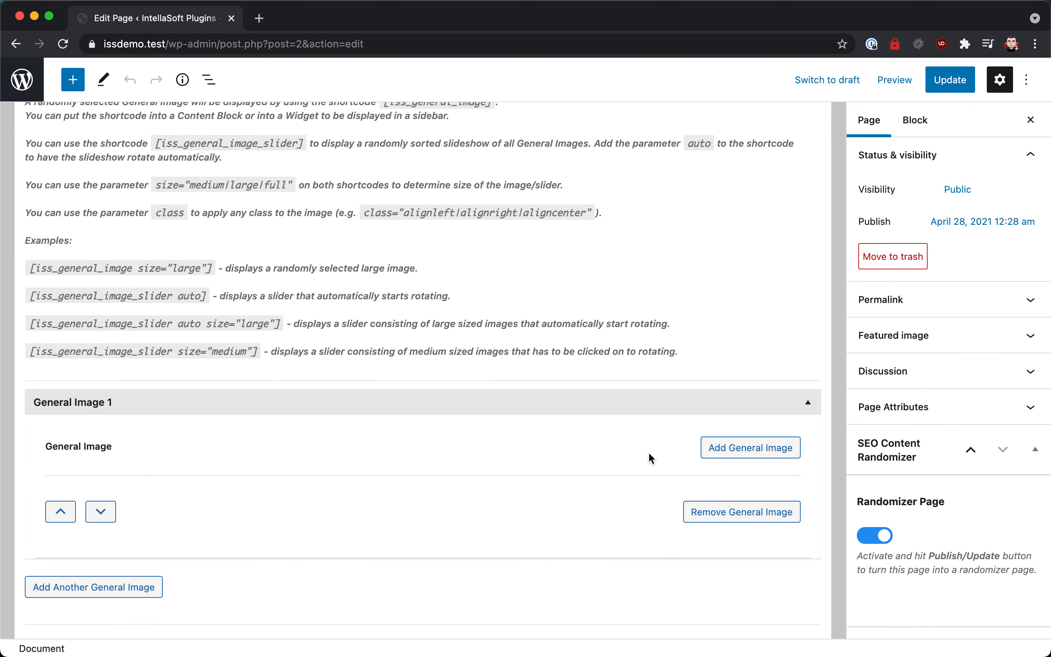
click(729, 446)
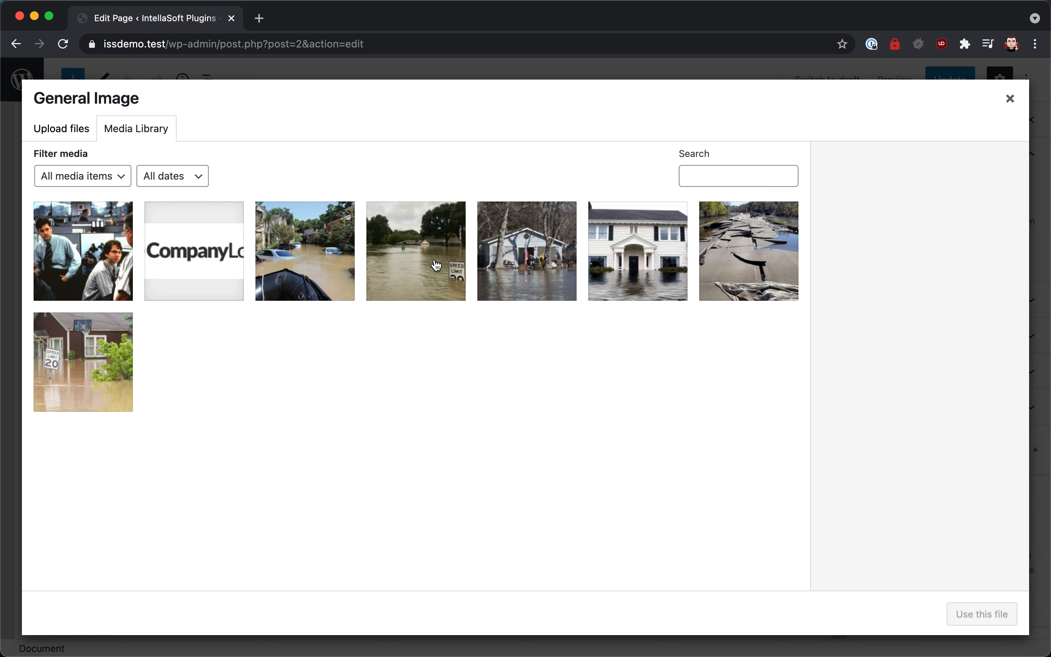
click(328, 262)
click(998, 614)
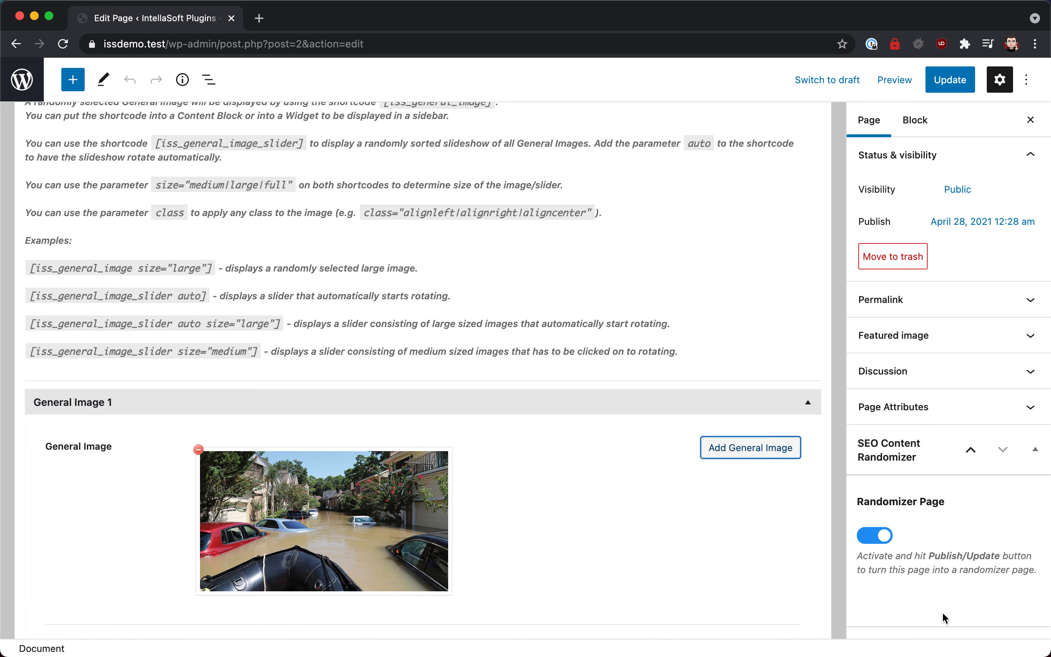
Add a second general image using service_4.jpg from the media library
scroll(572, 516, down, 5)
scroll(571, 516, down, 1)
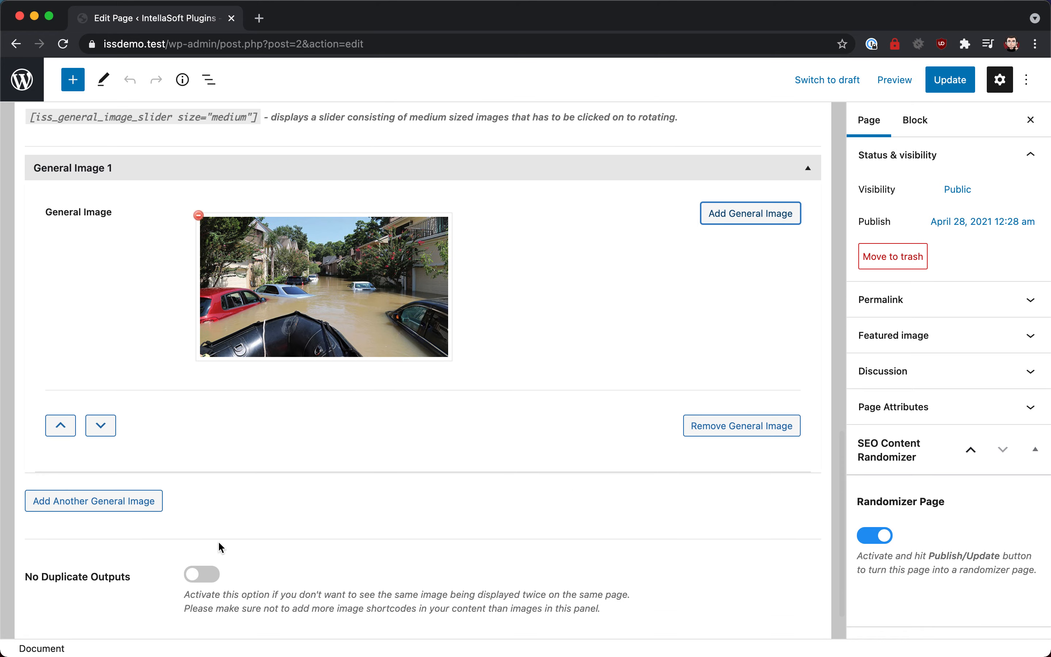
click(109, 501)
click(738, 539)
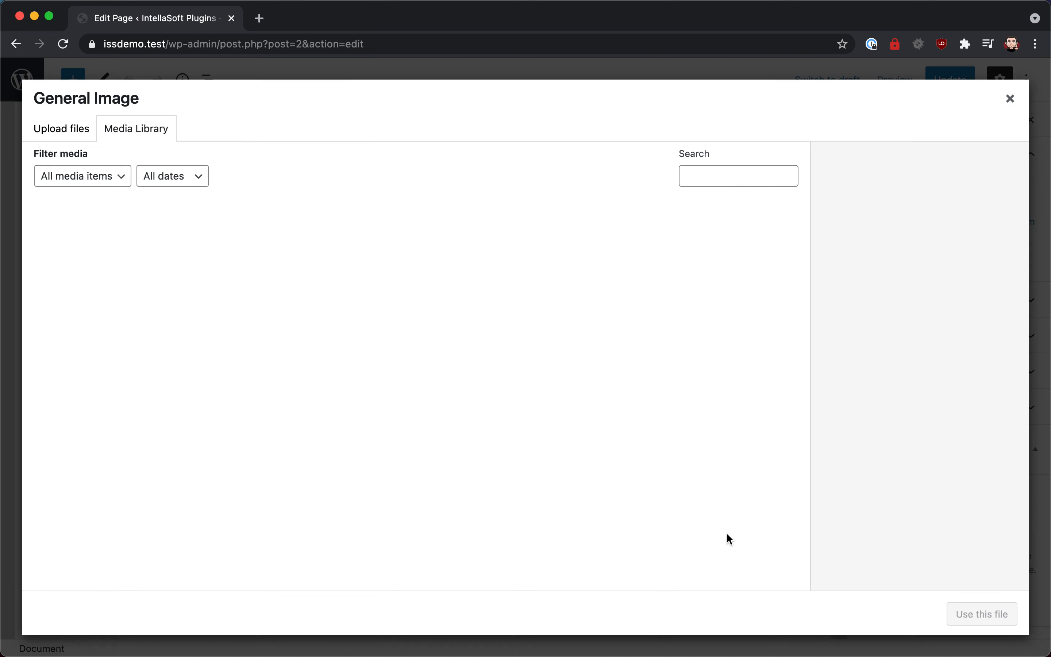
click(537, 287)
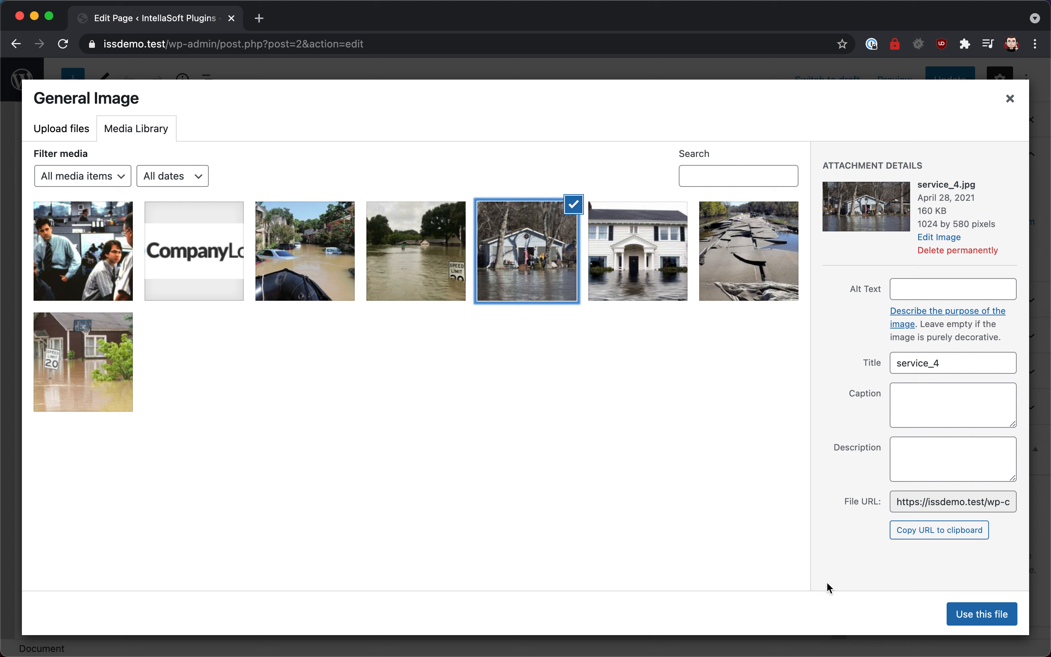
click(976, 614)
Add a third general image using service_1.jpg from the media library
scroll(521, 451, down, 6)
scroll(400, 428, down, 3)
click(101, 451)
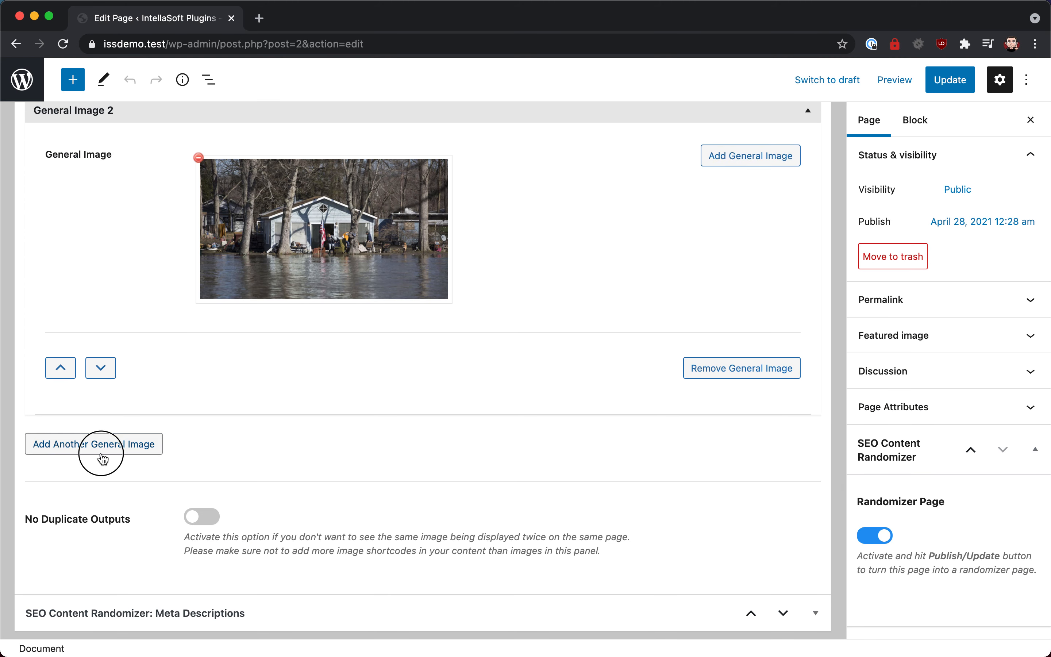
click(704, 484)
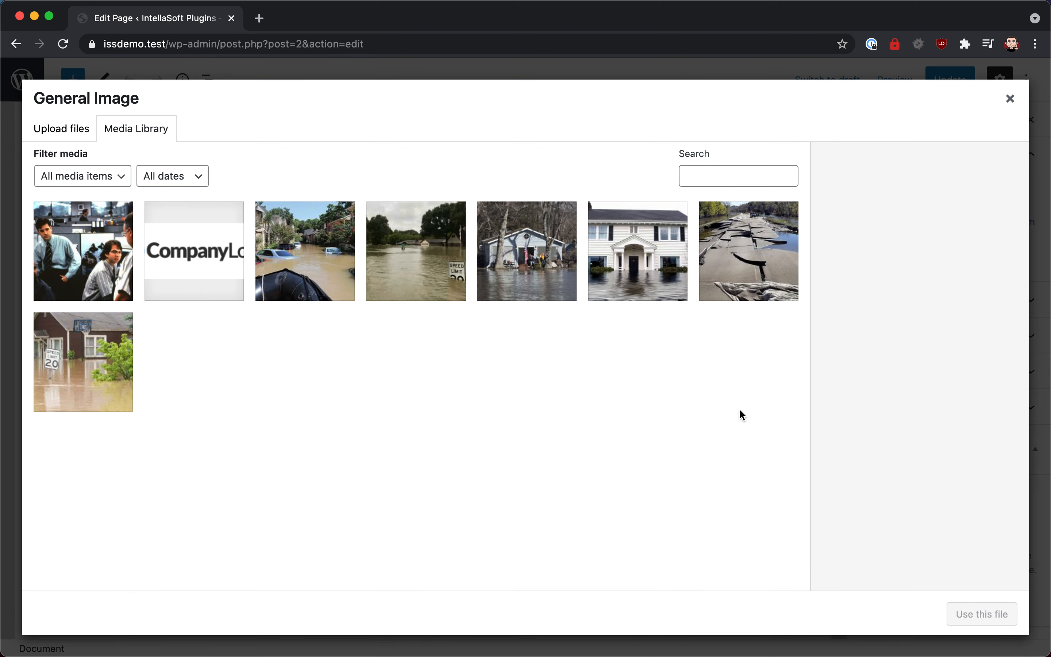
click(130, 393)
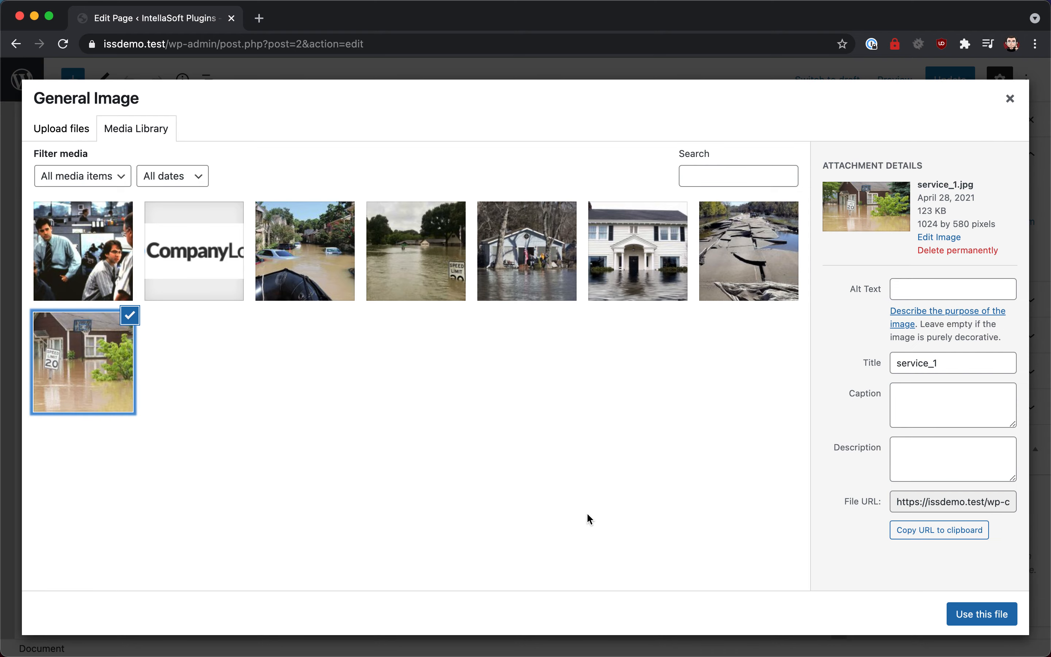
click(959, 604)
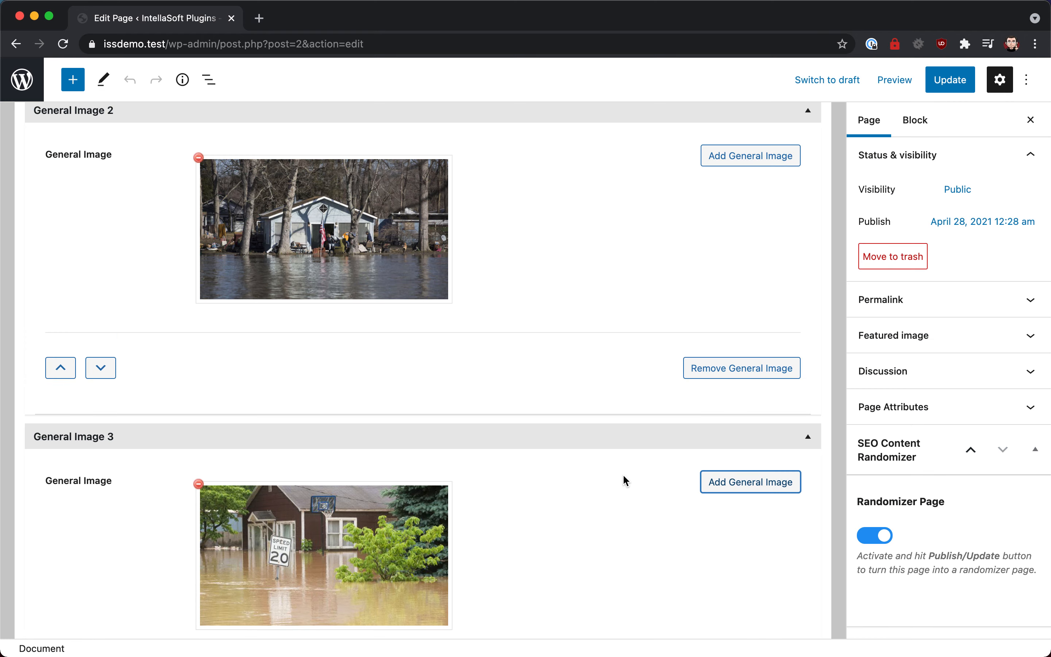
Update Sample Page and view the published page
scroll(625, 480, up, 20)
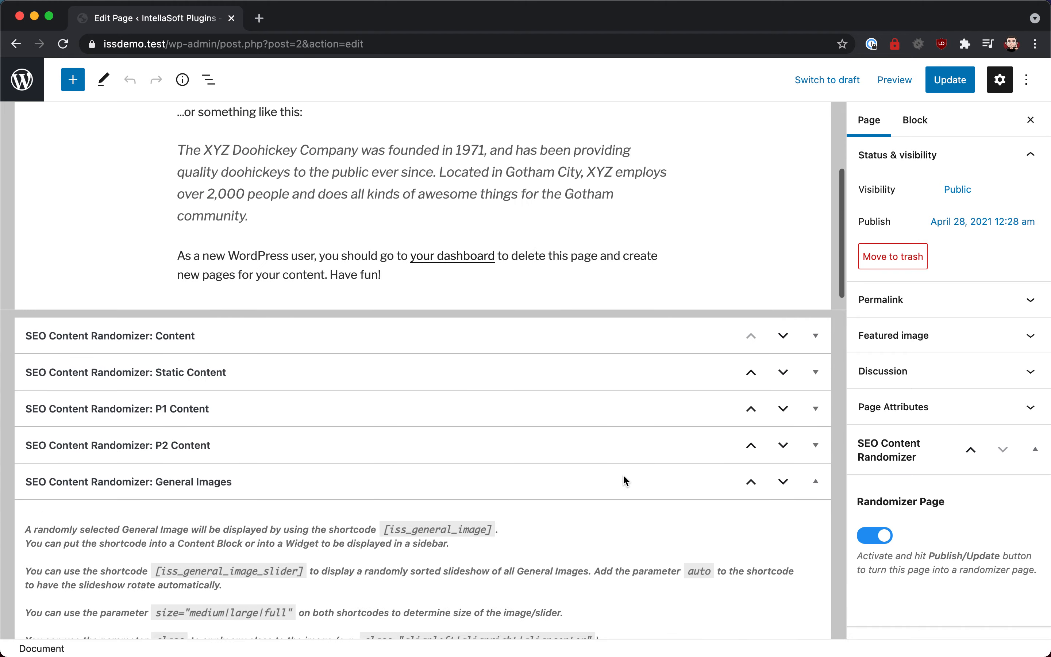
scroll(626, 480, up, 6)
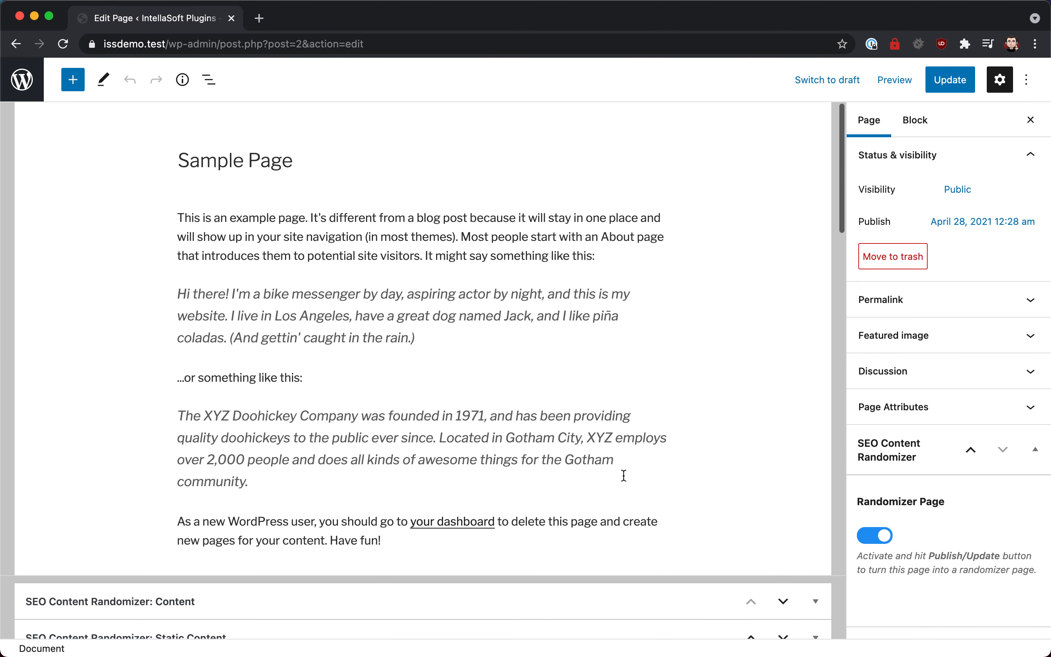
click(955, 92)
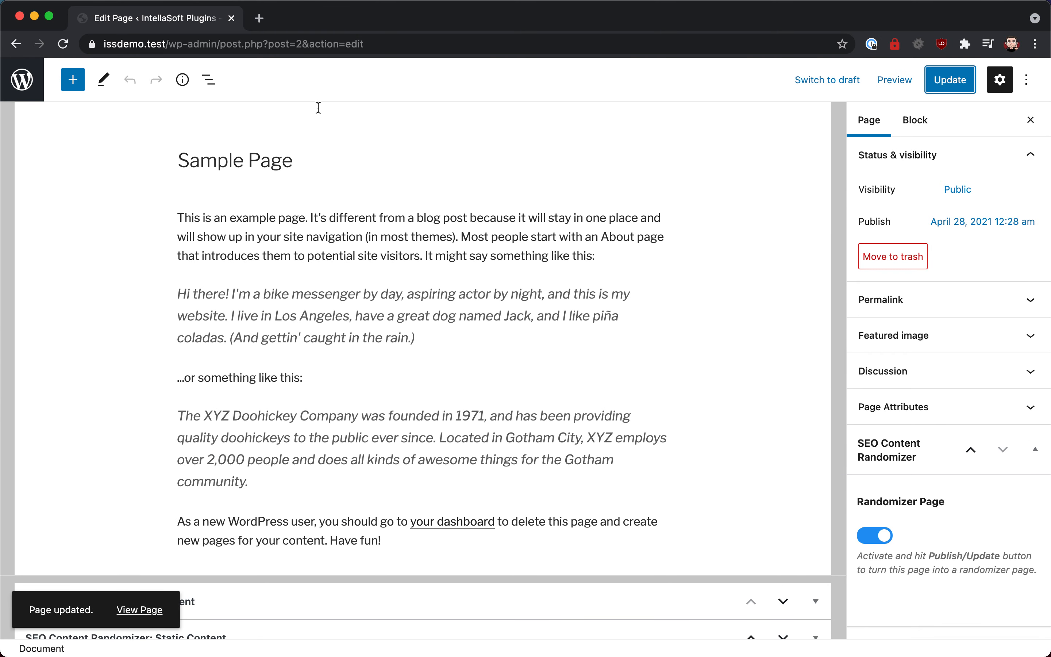
click(140, 611)
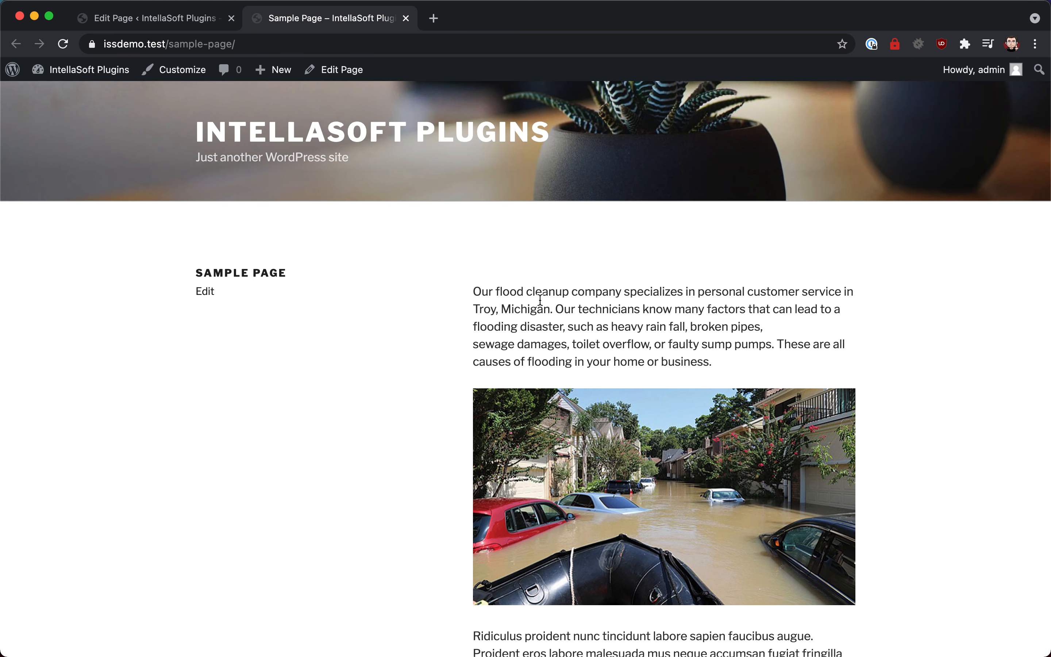
scroll(540, 299, down, 3)
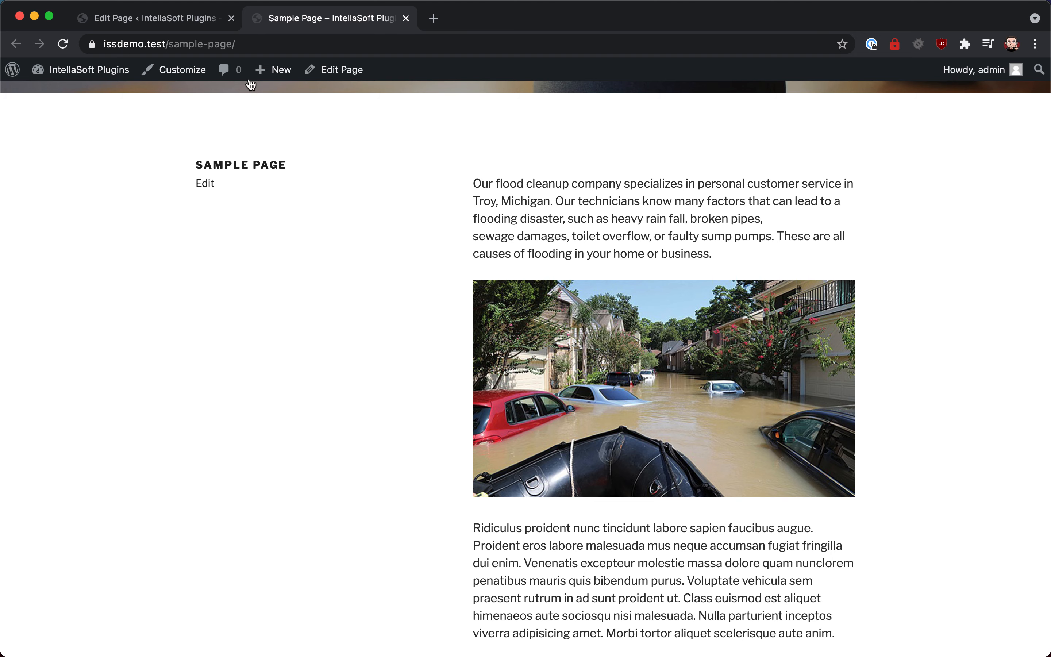
Compare the P1, General Image and P2 shortcodes in Content Block 1 with the content of the published Sample Page
click(152, 18)
scroll(285, 304, down, 4)
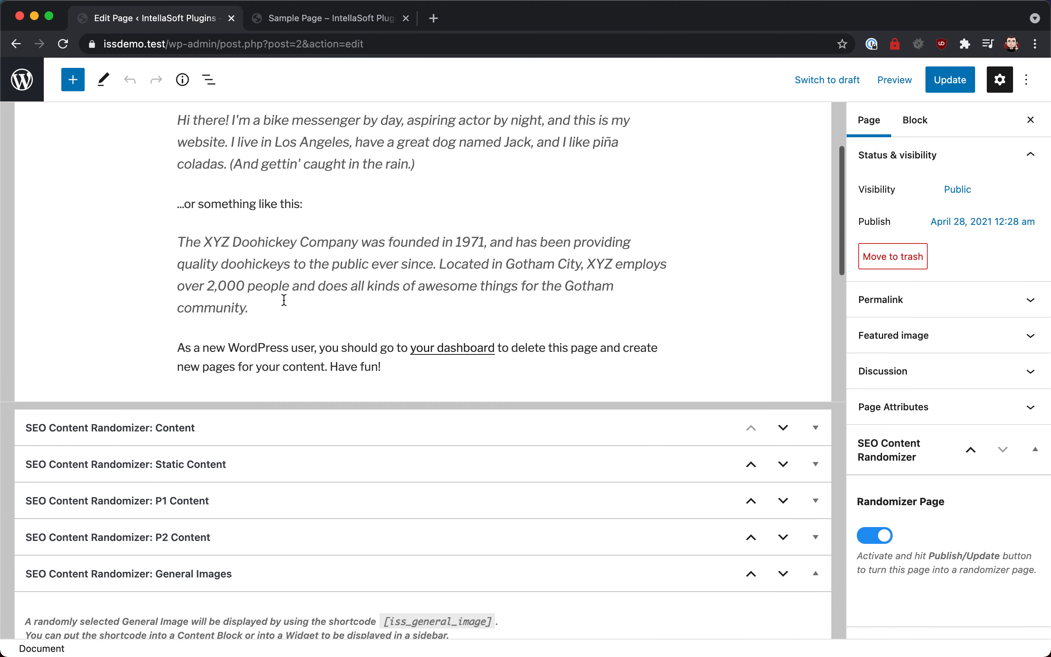
click(215, 386)
scroll(225, 485, down, 5)
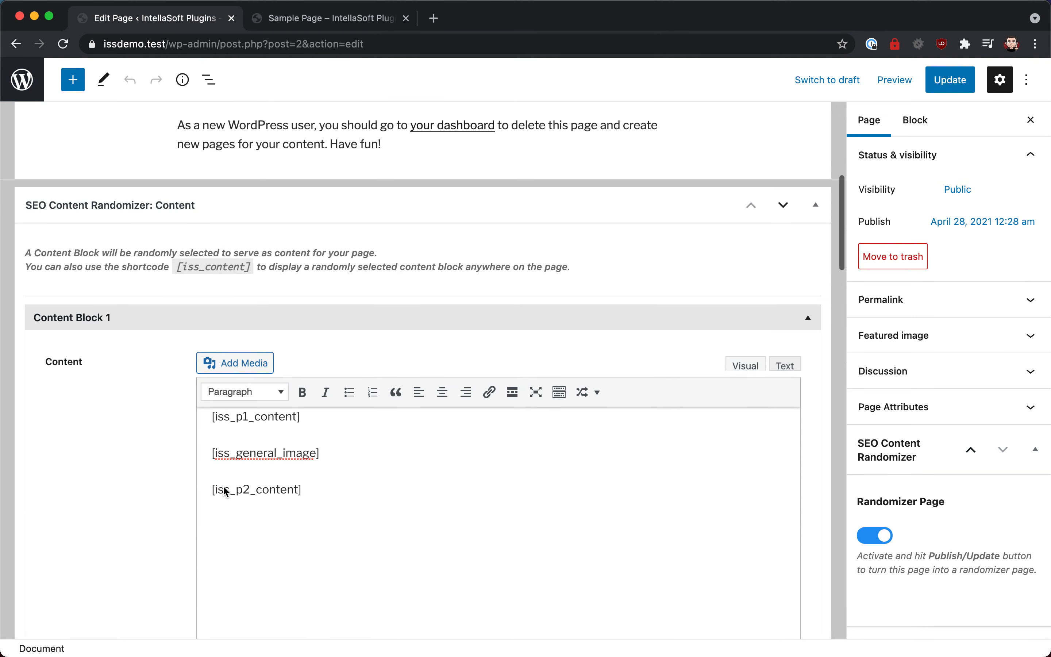
double_click(279, 383)
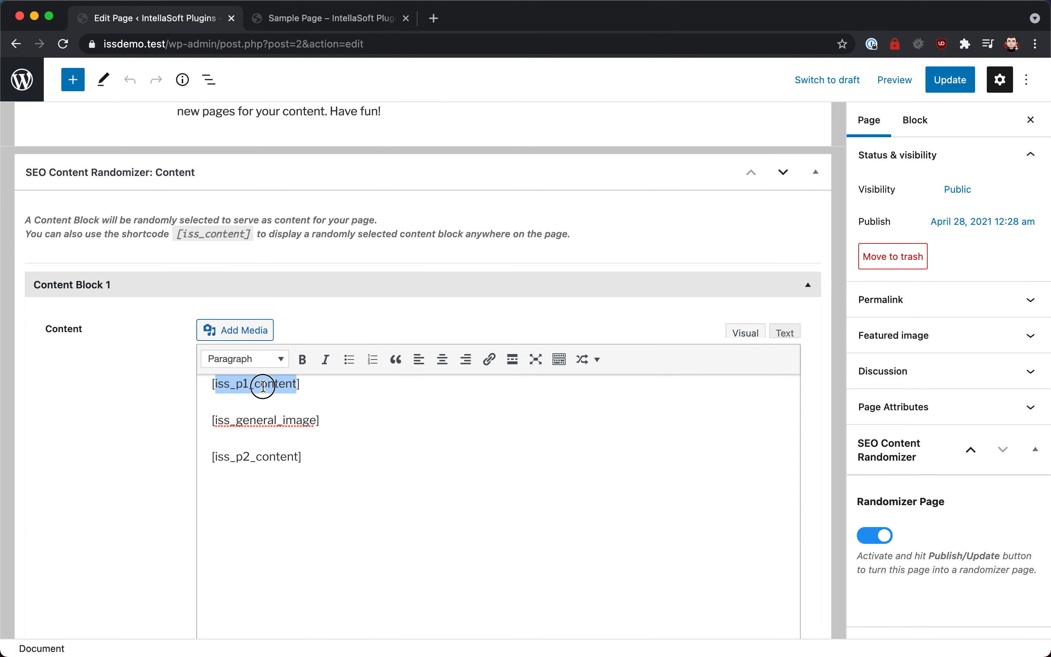
click(262, 385)
double_click(260, 426)
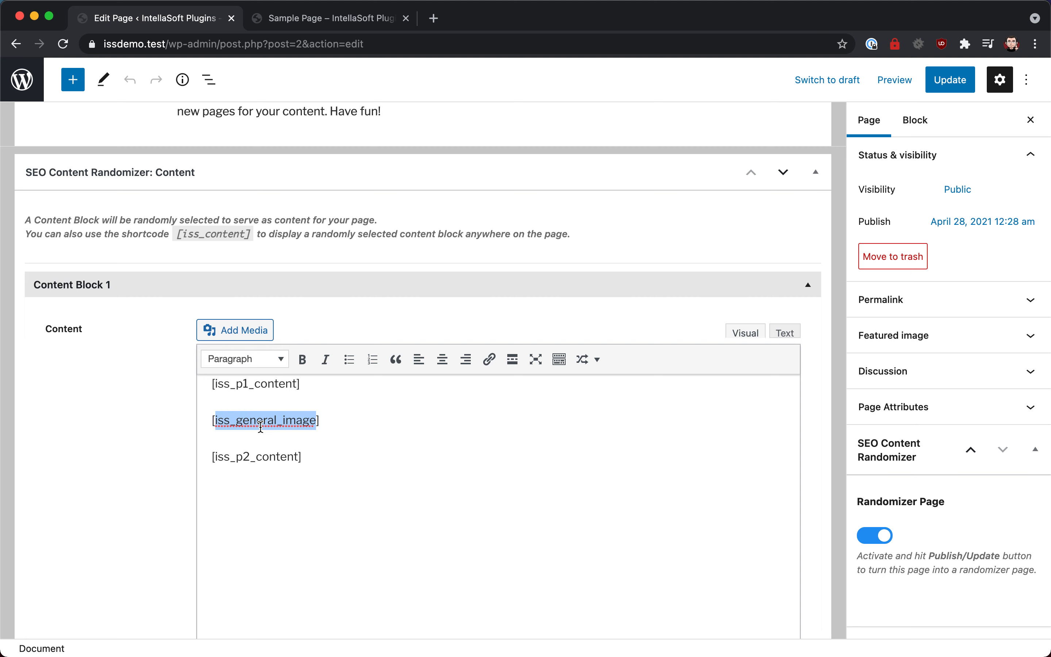
click(257, 452)
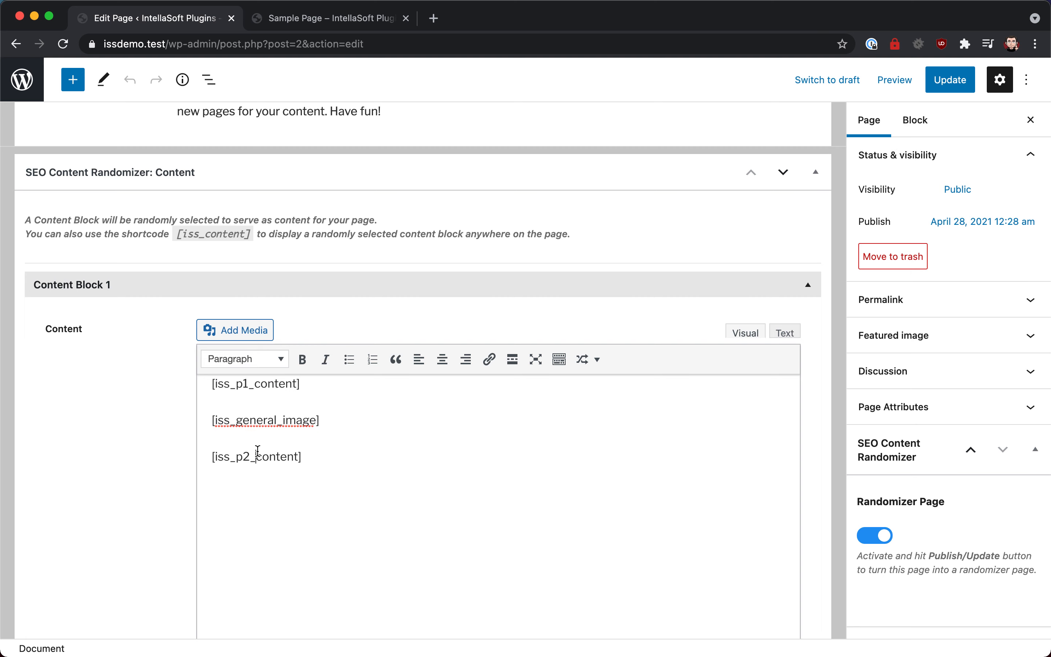
click(345, 18)
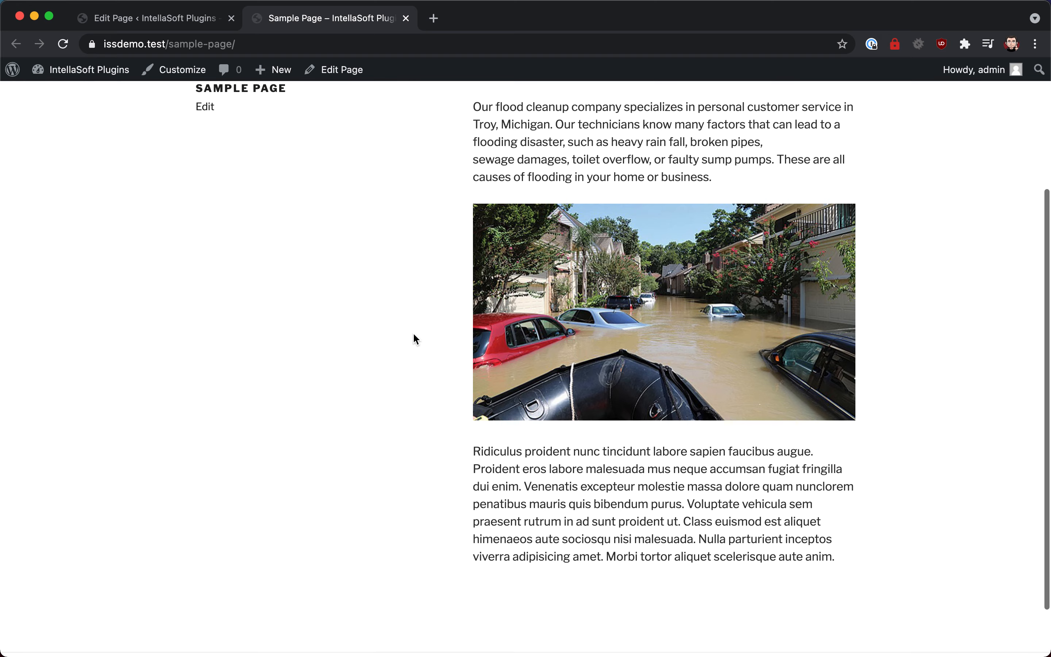
scroll(537, 471, up, 2)
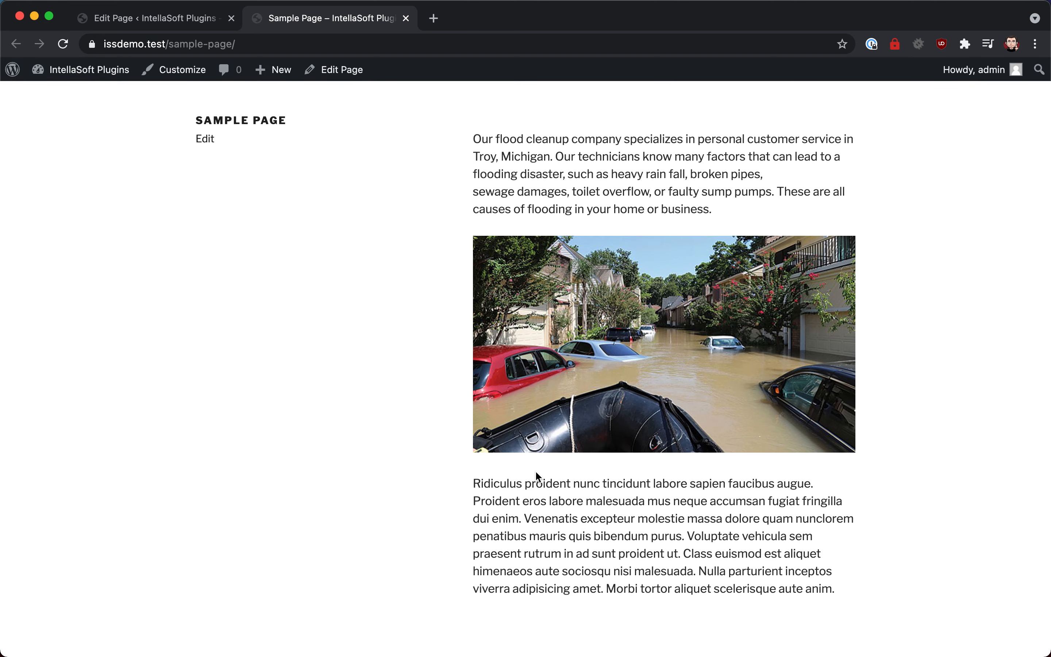
Collapse Content Block 1 and the Content panel in the page editor
click(176, 19)
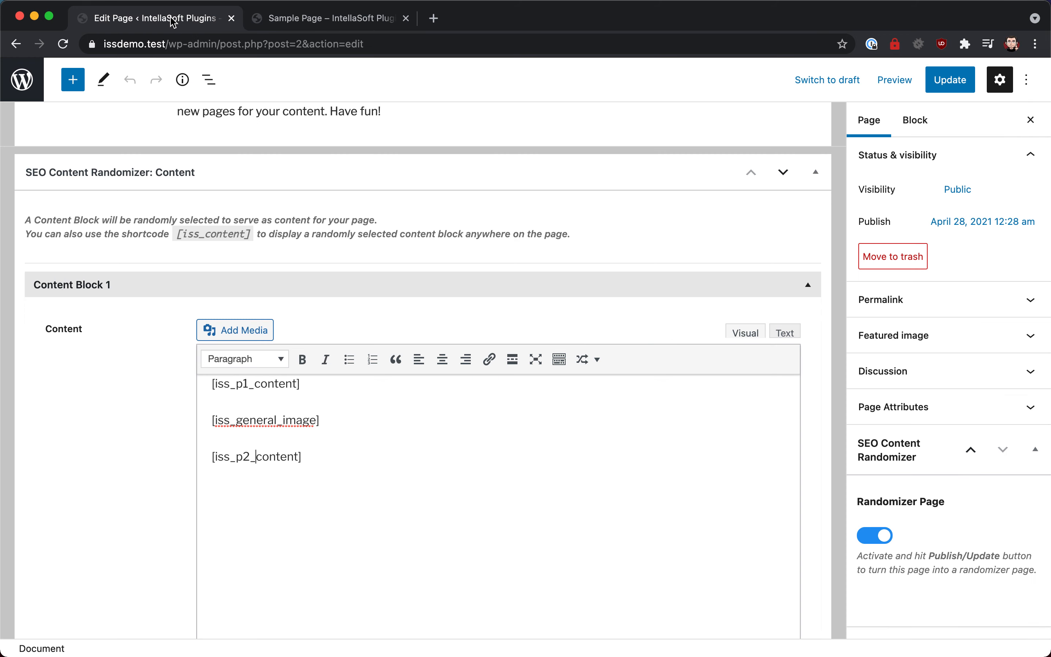
click(150, 285)
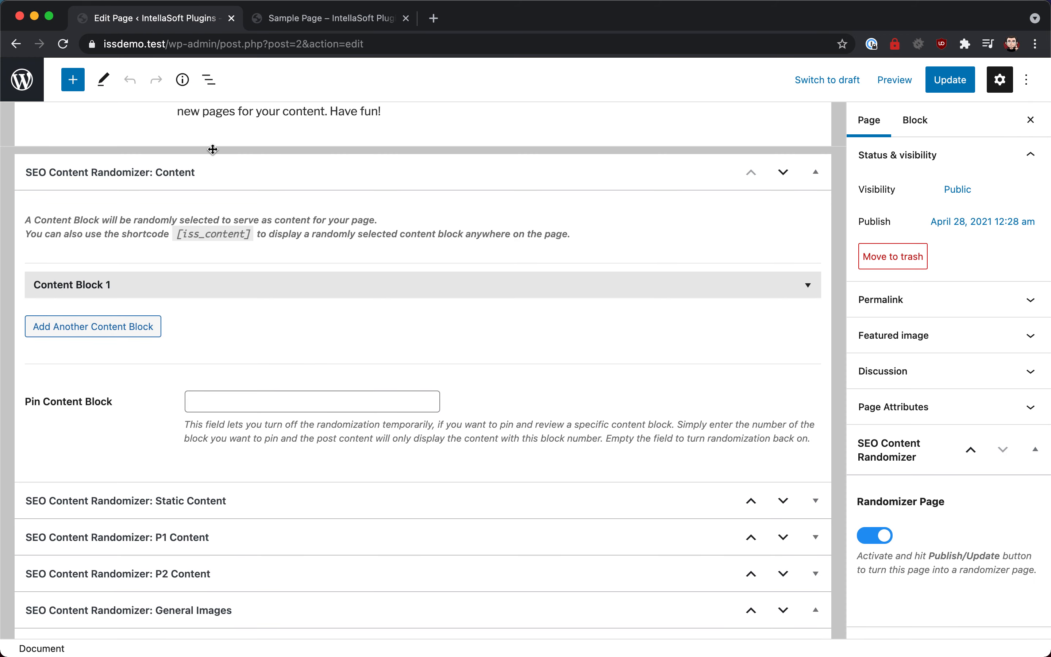
click(208, 171)
Leave the page editor and open the Cache settings of SEO Content Randomizer
click(23, 80)
mouse_move(50, 429)
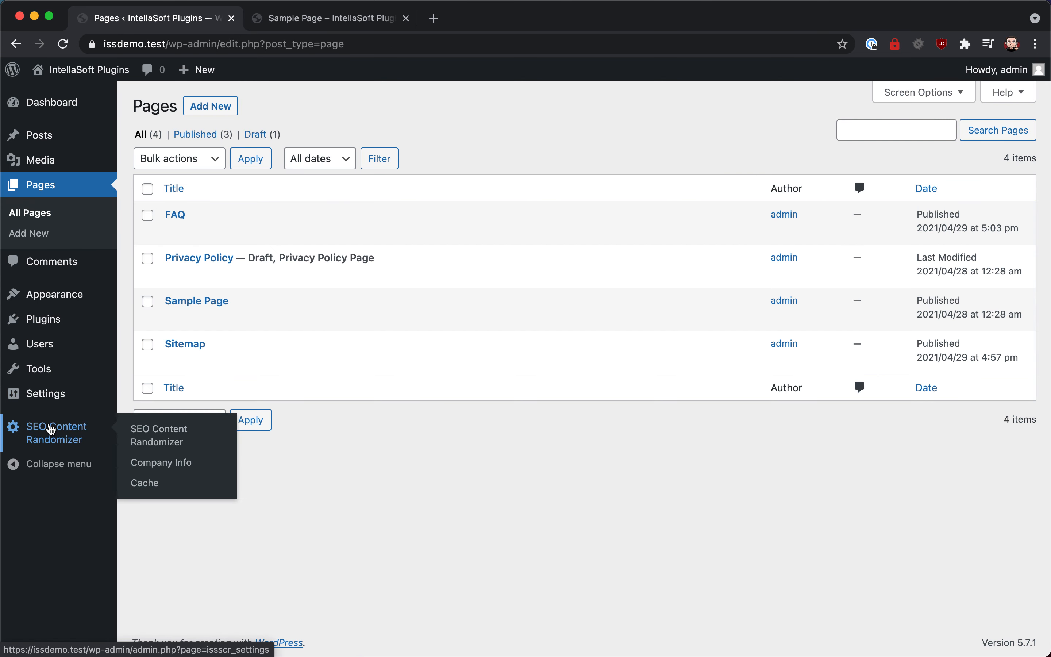
click(153, 485)
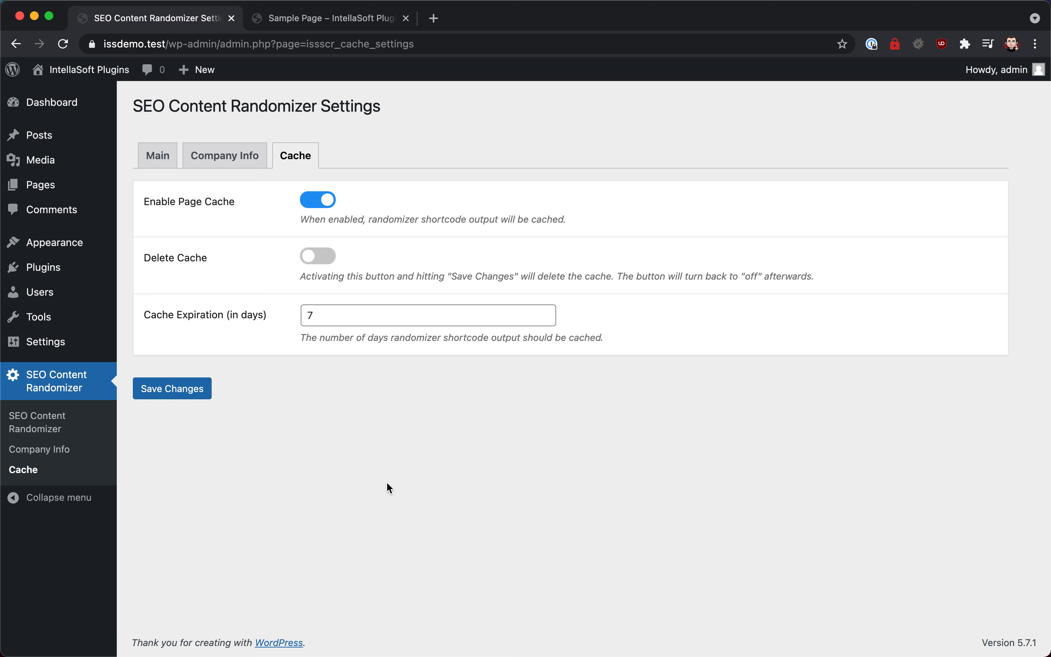
Disable Enable Page Cache in the SEO Content Randomizer cache settings and save the changes
double_click(326, 321)
click(339, 320)
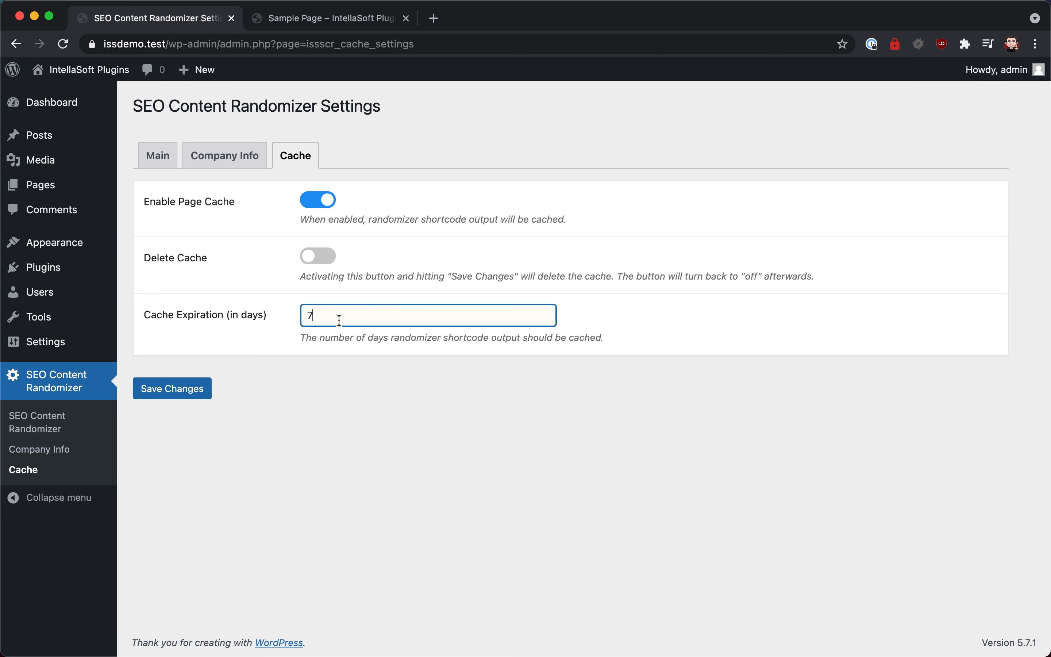
click(320, 203)
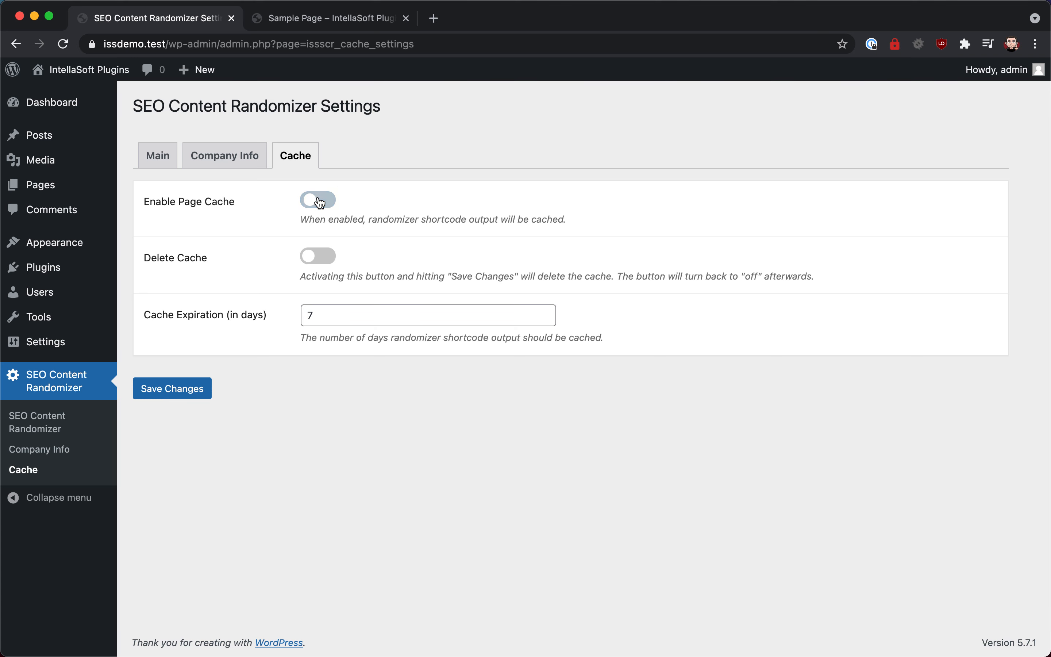
click(163, 396)
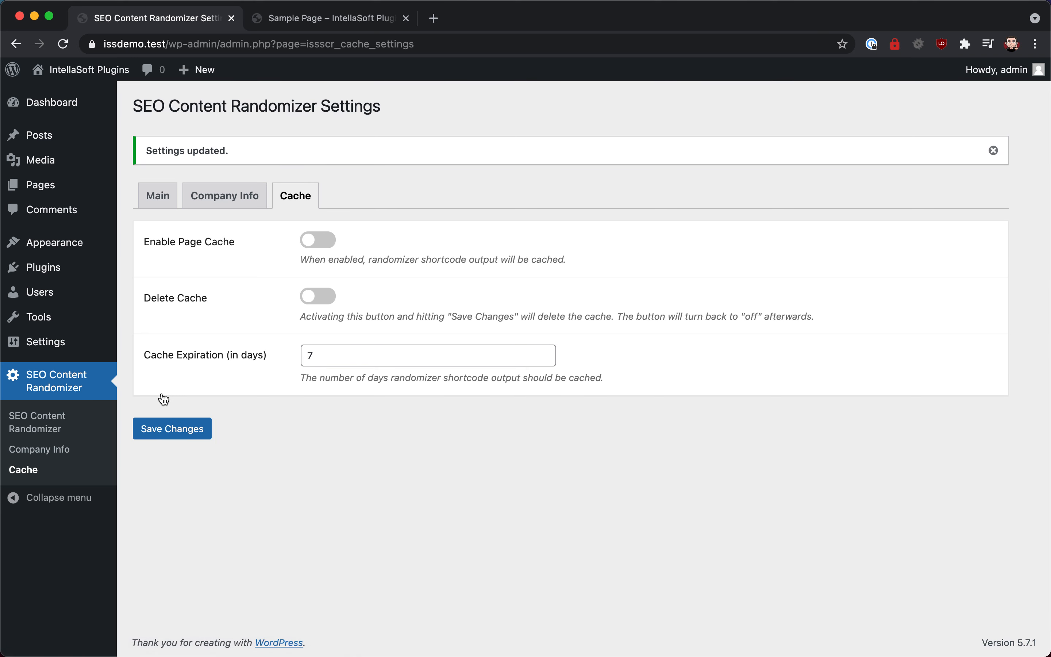
Reload the published Sample Page several times and compare its paragraphs and image between reloads
click(343, 22)
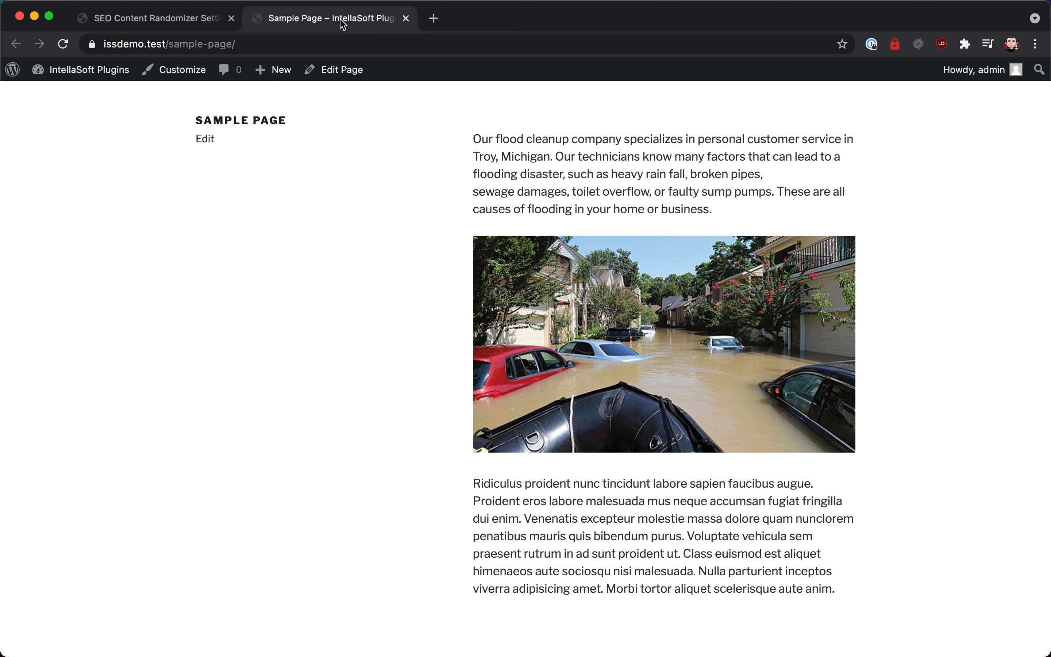
click(63, 44)
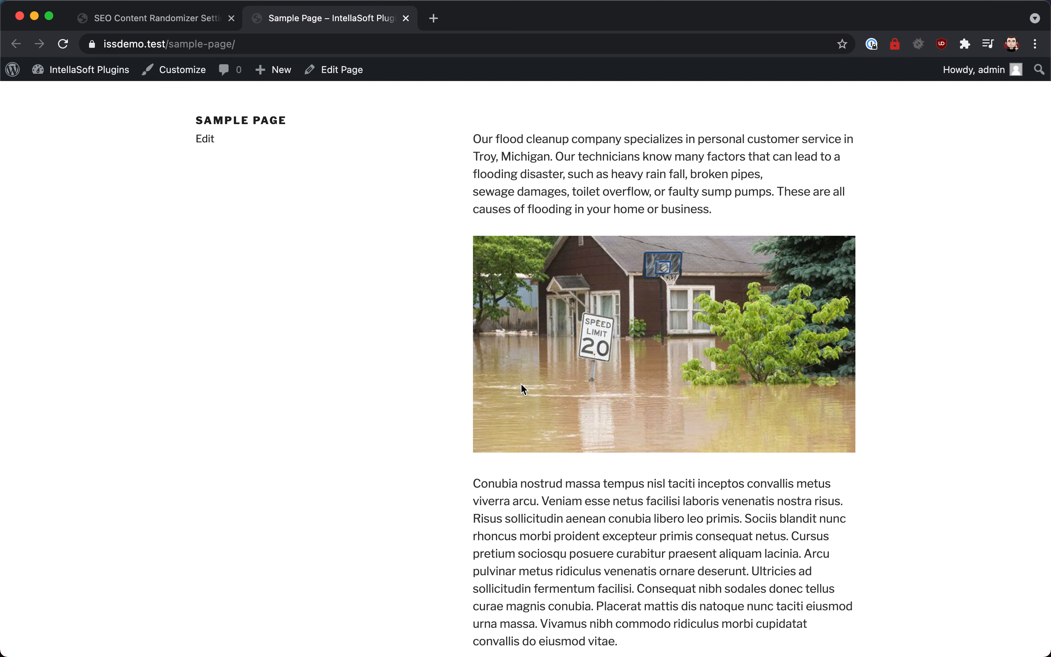
click(63, 44)
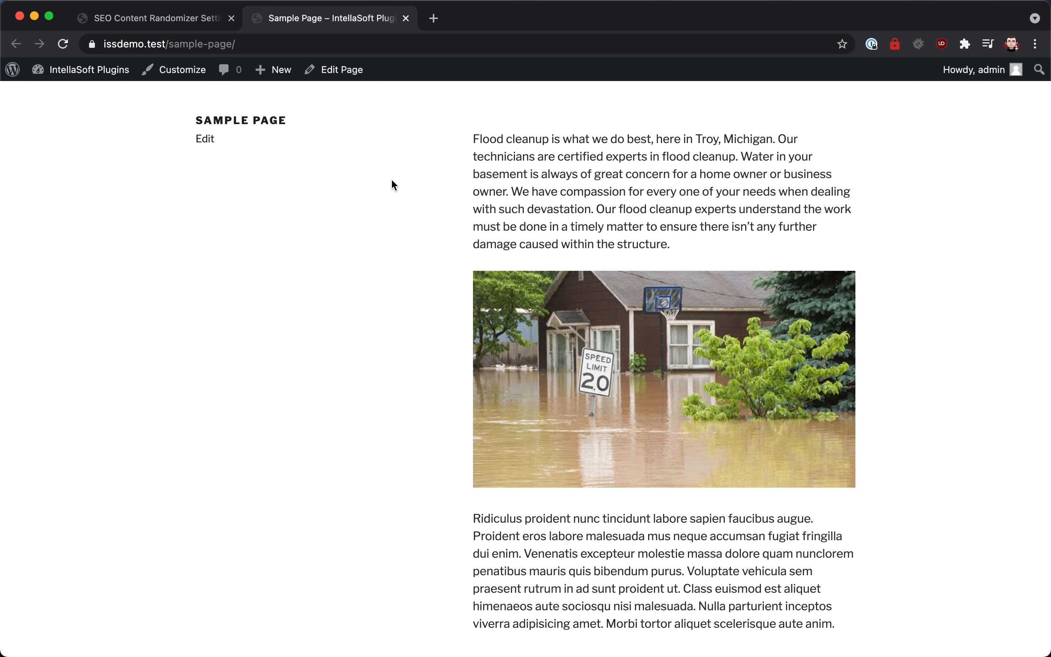
click(63, 43)
click(63, 44)
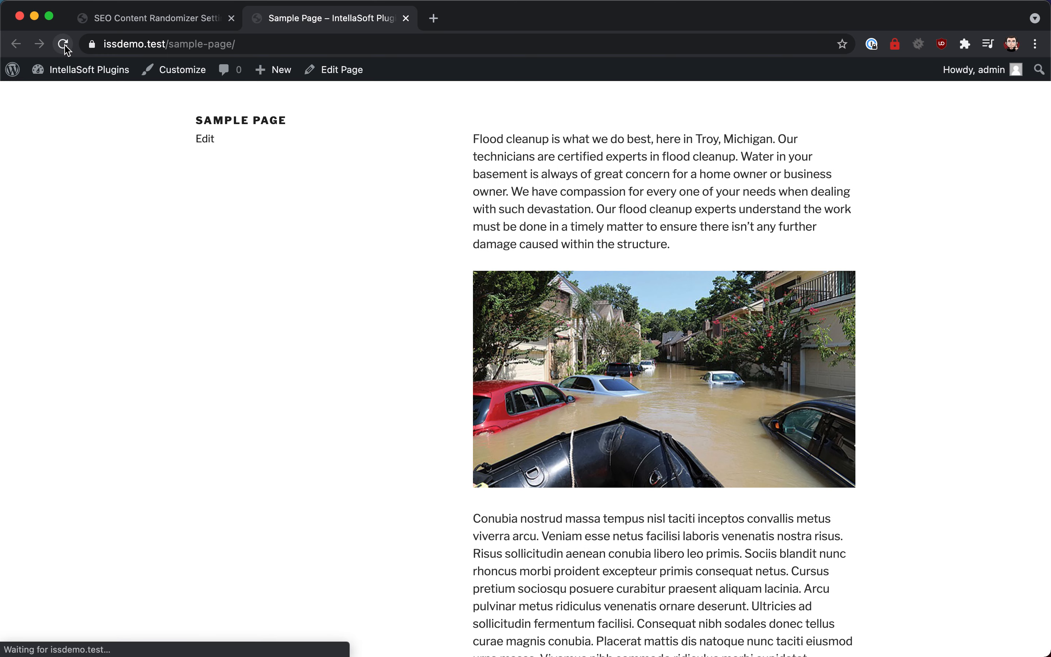
click(63, 43)
click(64, 43)
click(63, 44)
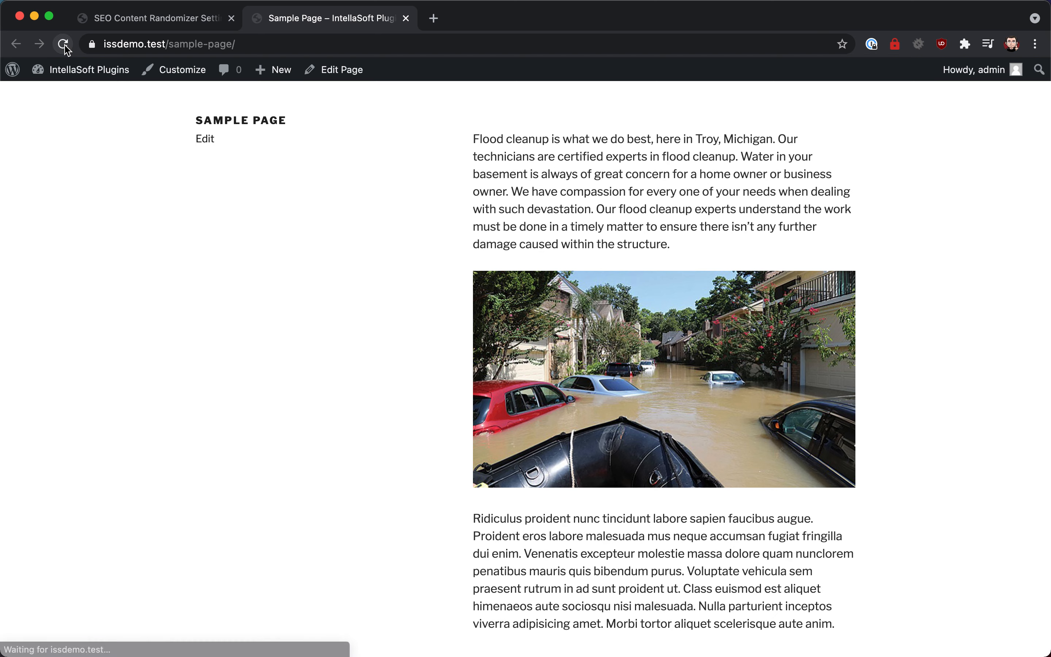
click(64, 44)
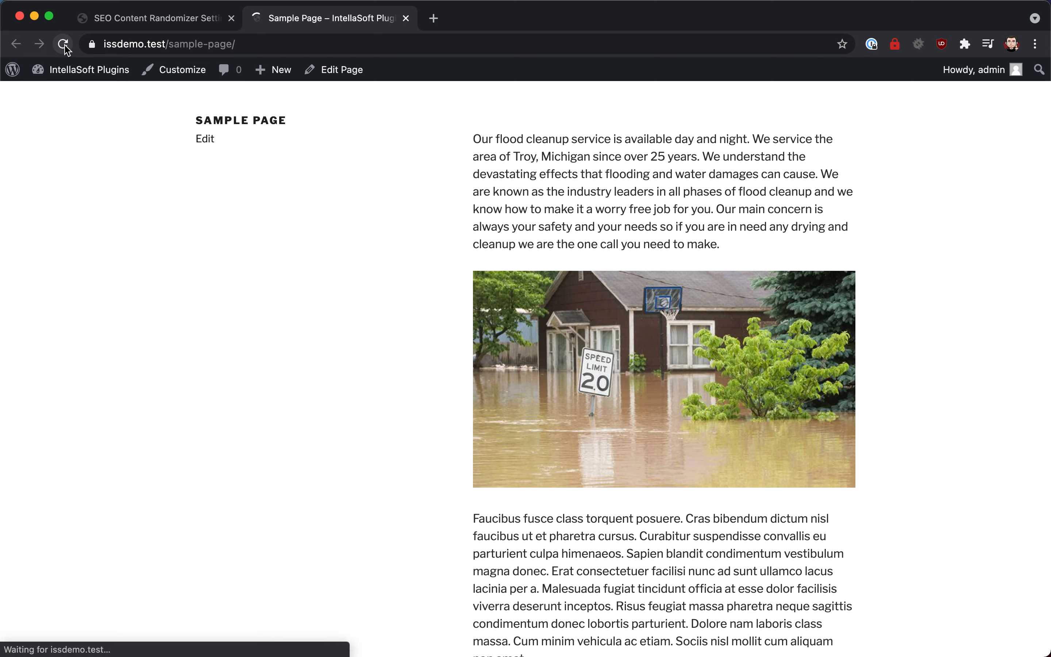
click(65, 45)
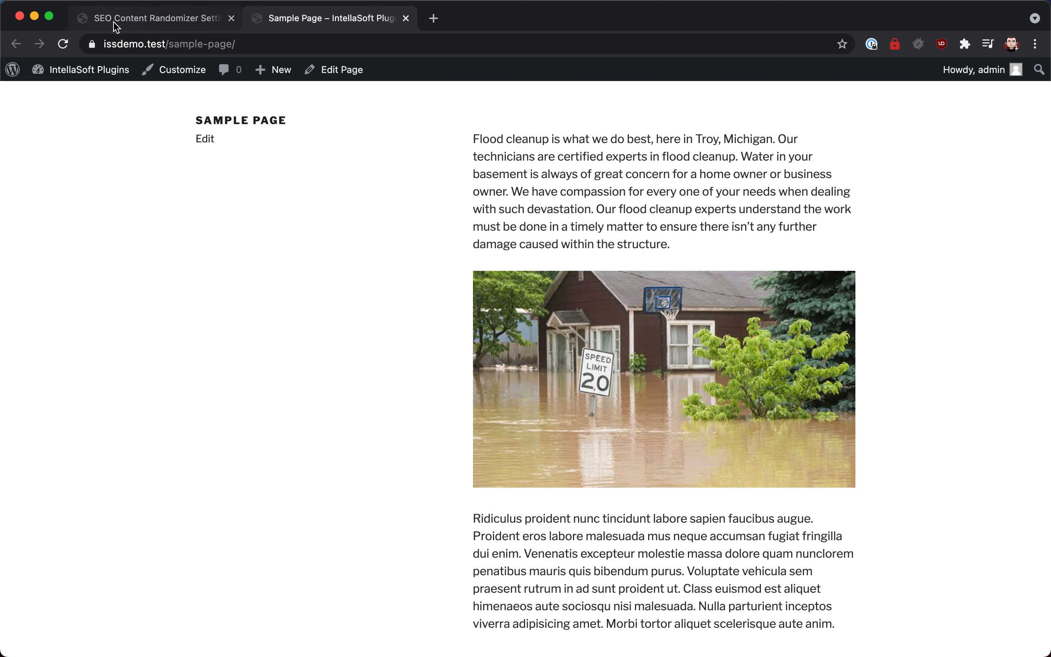
Return to the main SEO Content Randomizer settings and examine the Keyword, Phrase, List and Definition List Panels fields for the Page post type
click(115, 25)
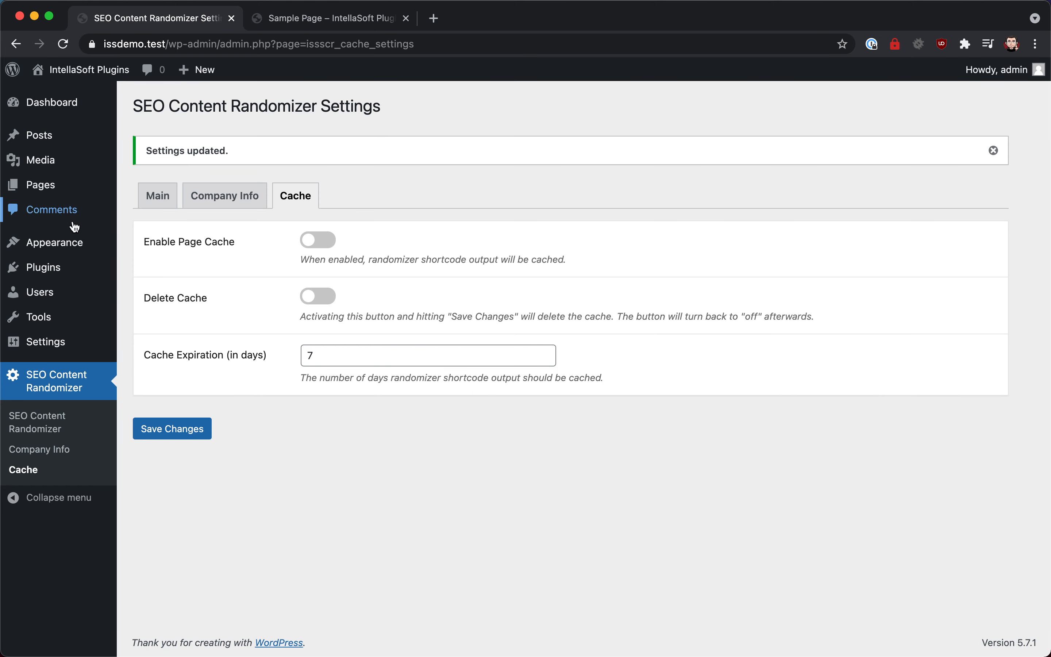
click(70, 242)
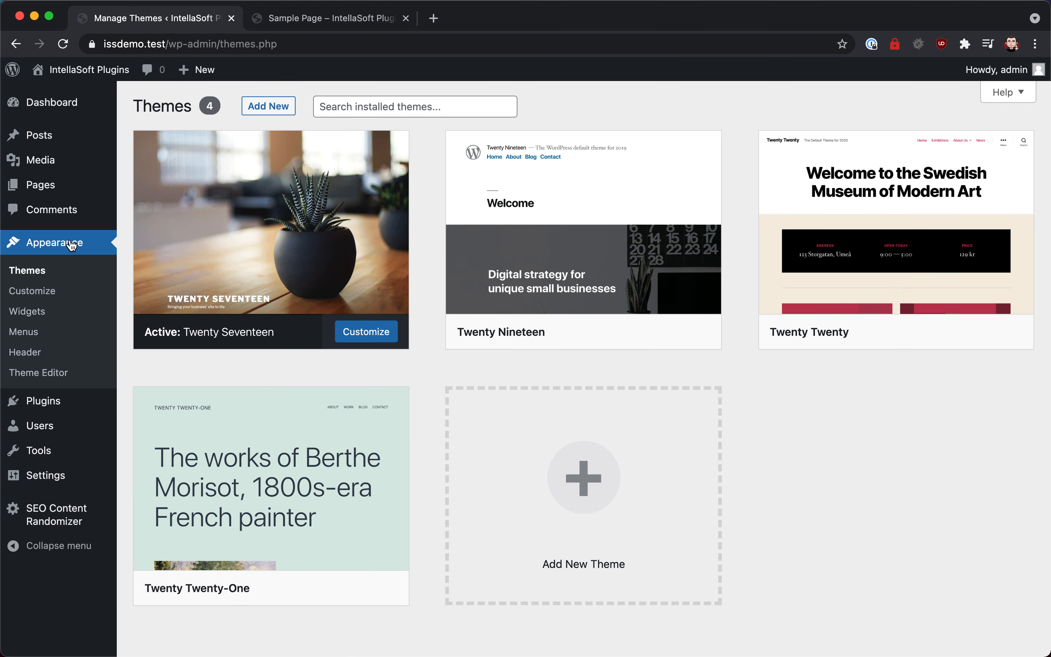
click(44, 507)
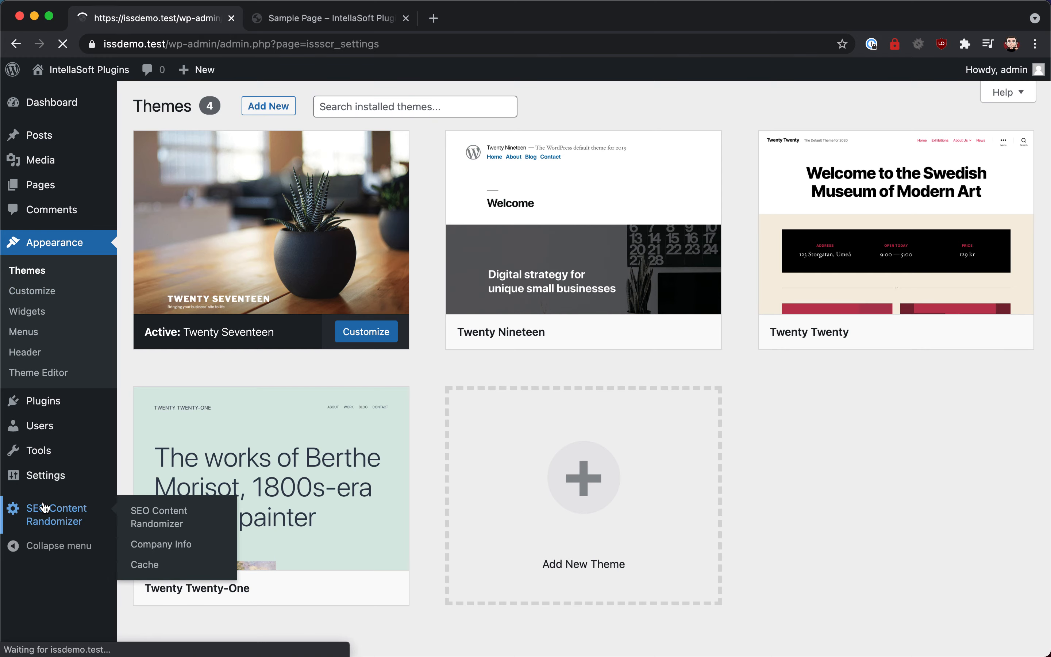
scroll(243, 498, down, 15)
scroll(242, 499, down, 15)
click(396, 372)
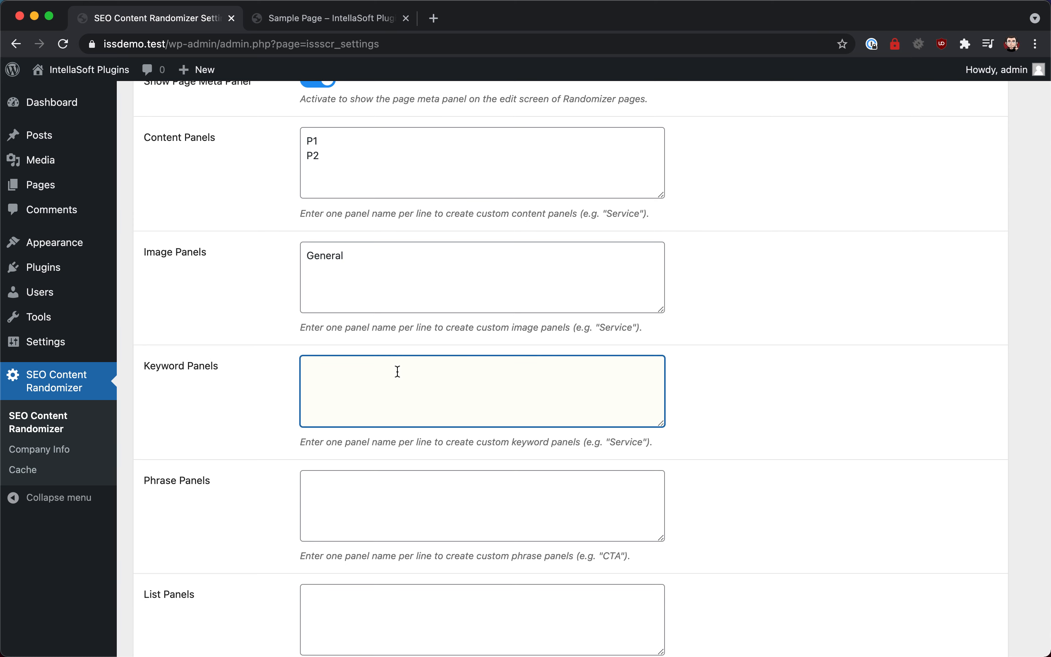
scroll(396, 370, down, 3)
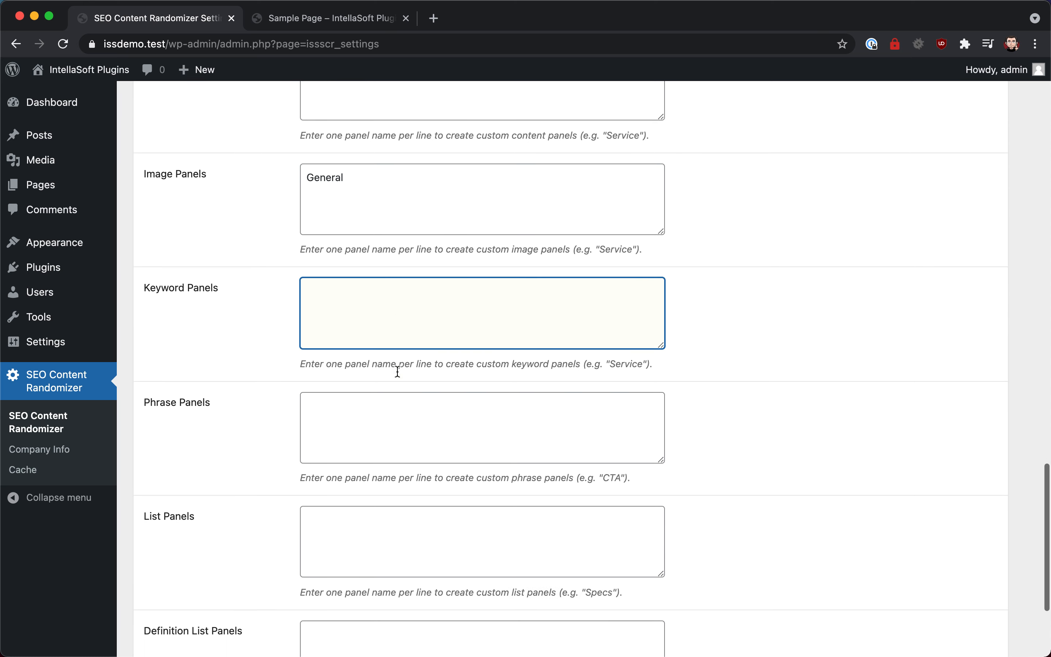
click(377, 403)
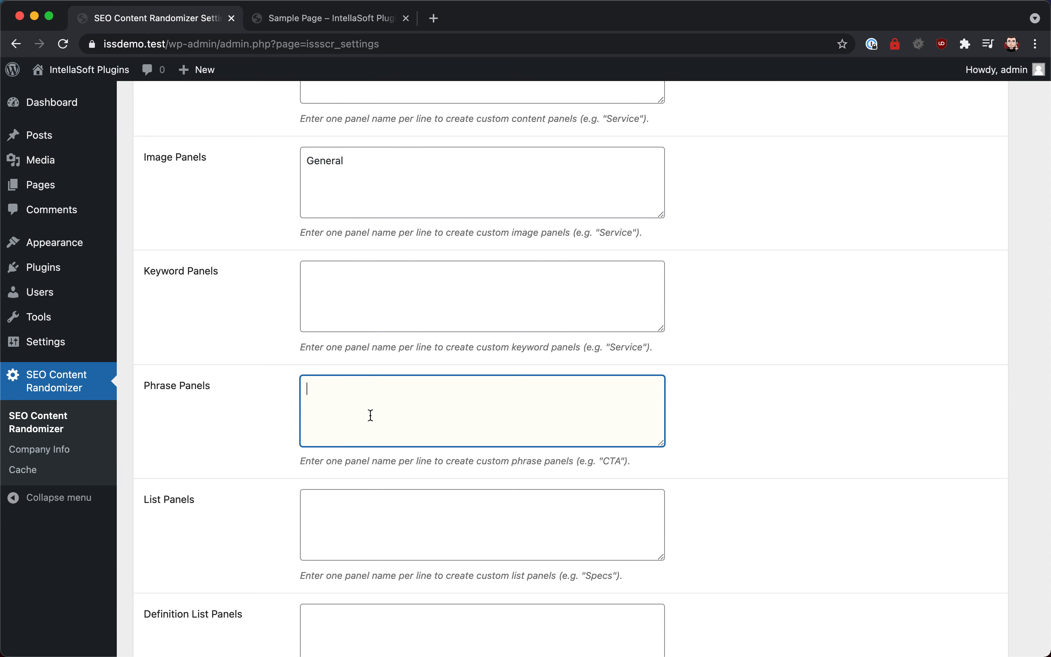
scroll(370, 415, down, 3)
click(370, 414)
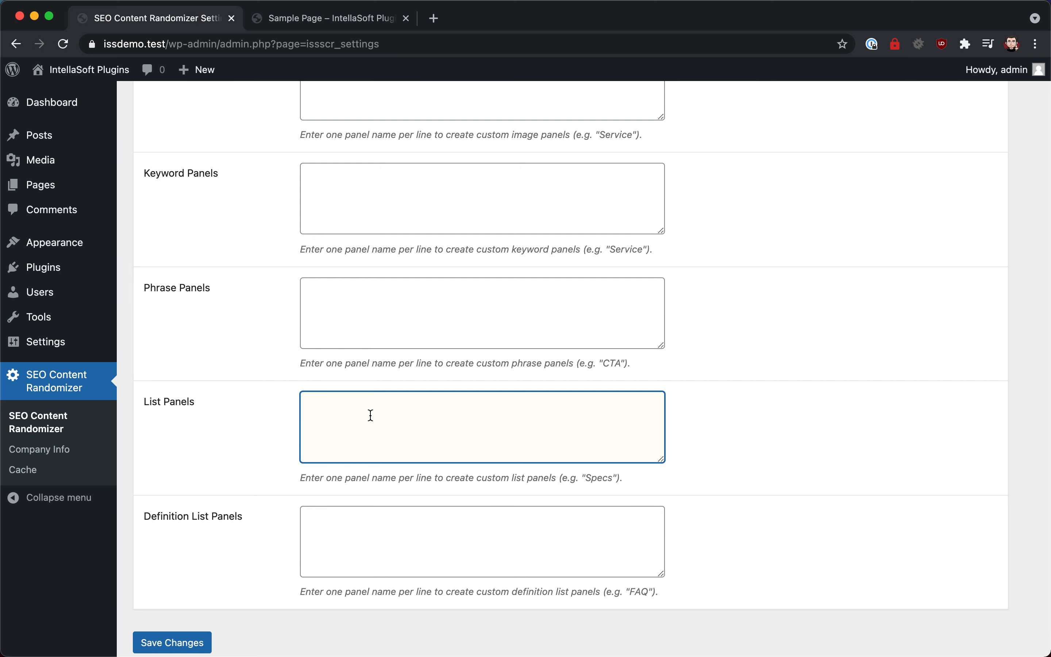
scroll(370, 415, up, 15)
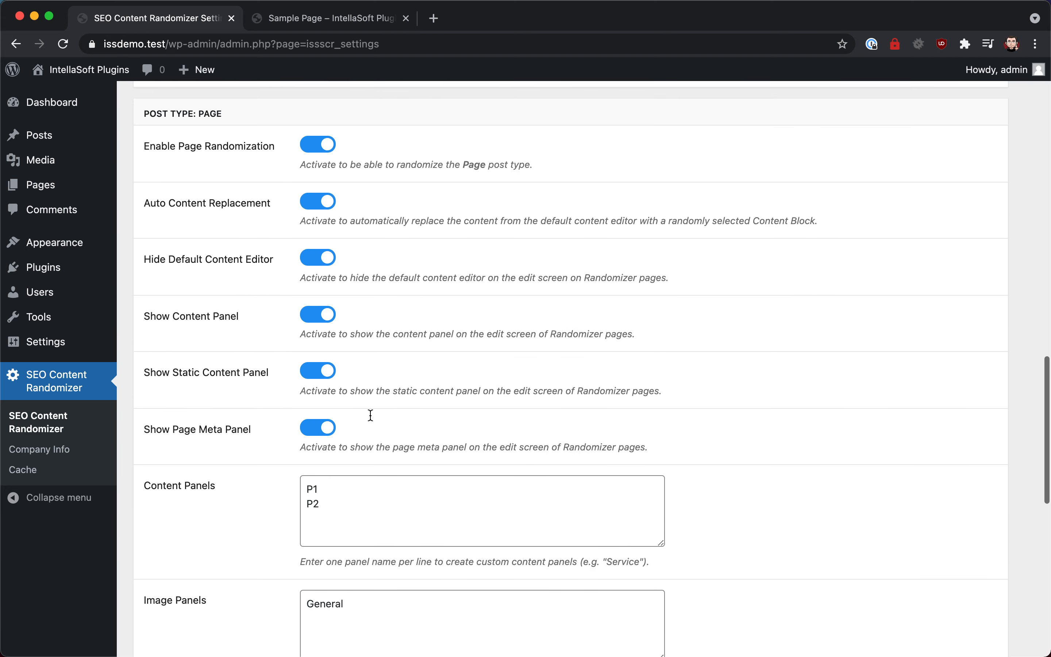